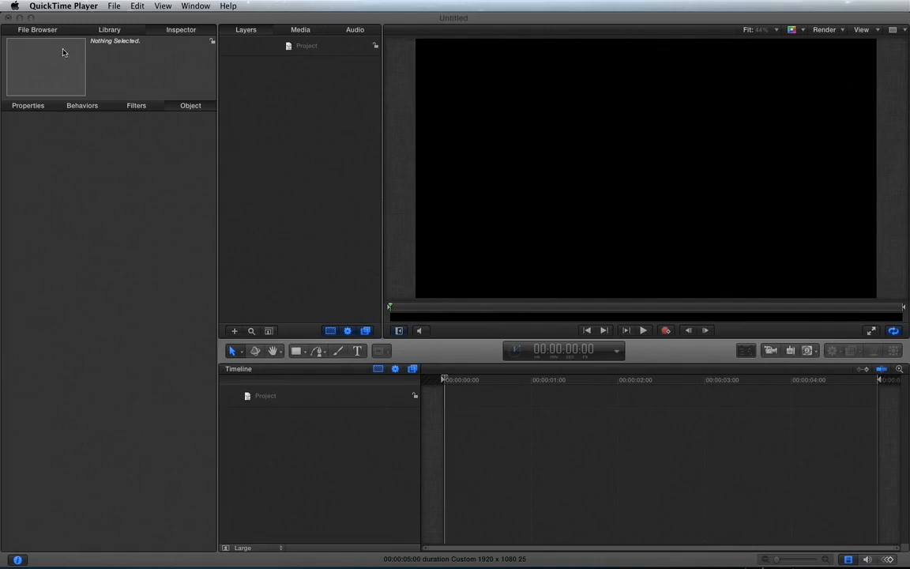
Create a text object reading "ADMA" on the canvas
click(315, 239)
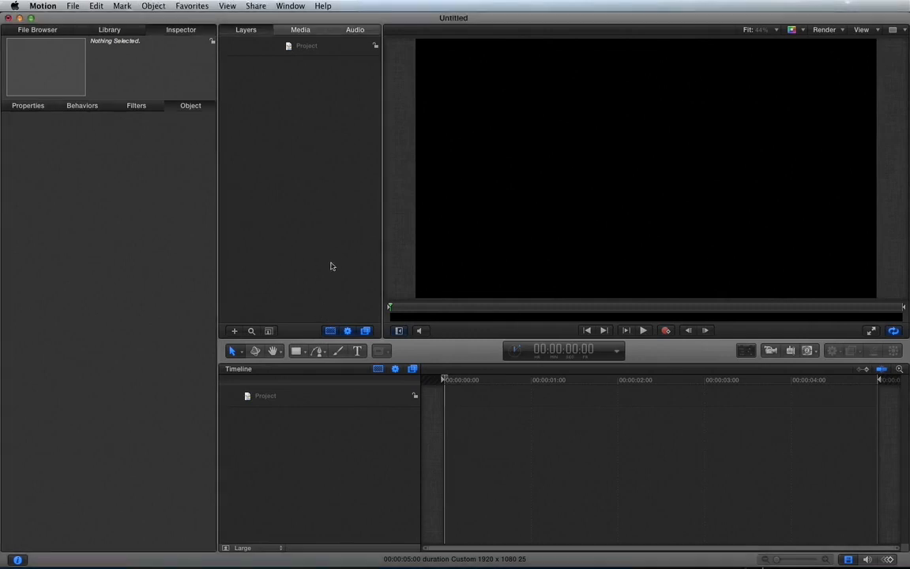
click(359, 351)
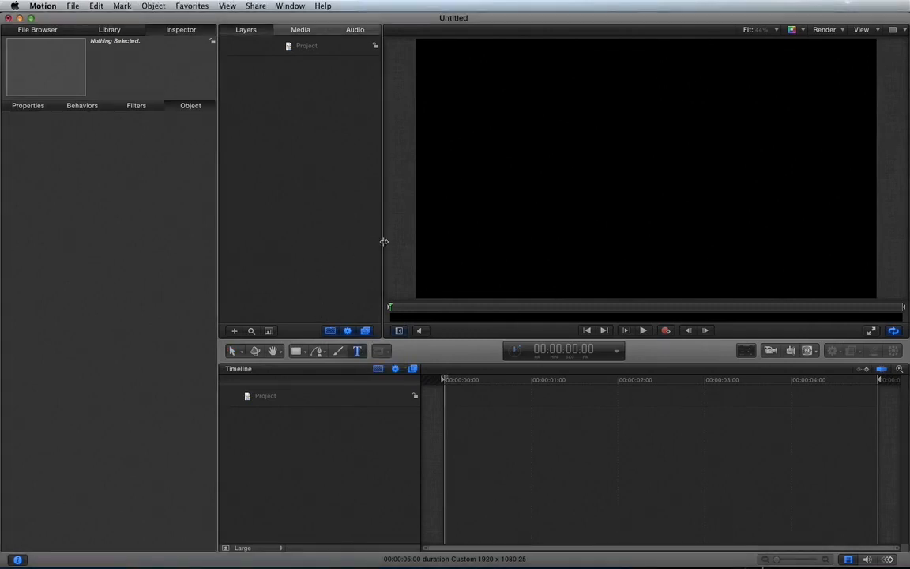
click(498, 167)
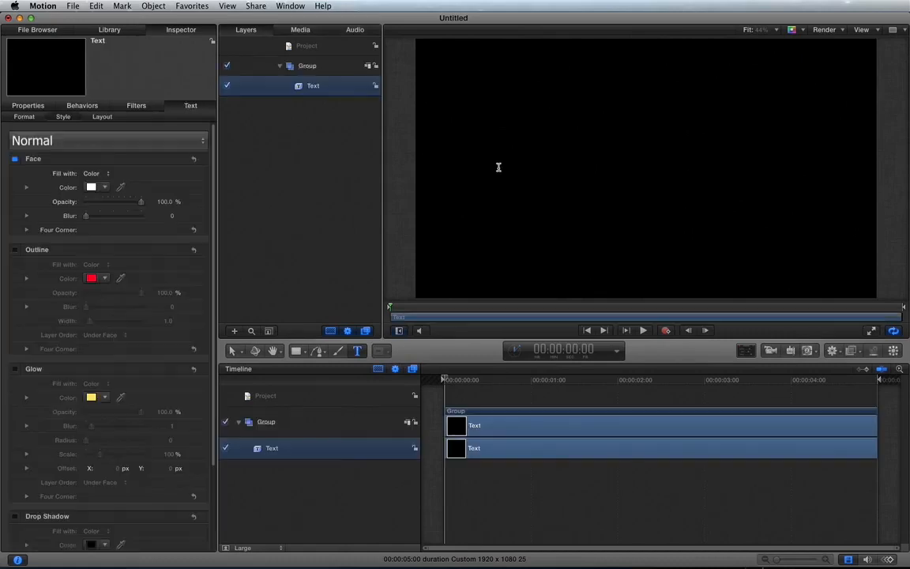
text(ADMA)
key(Escape)
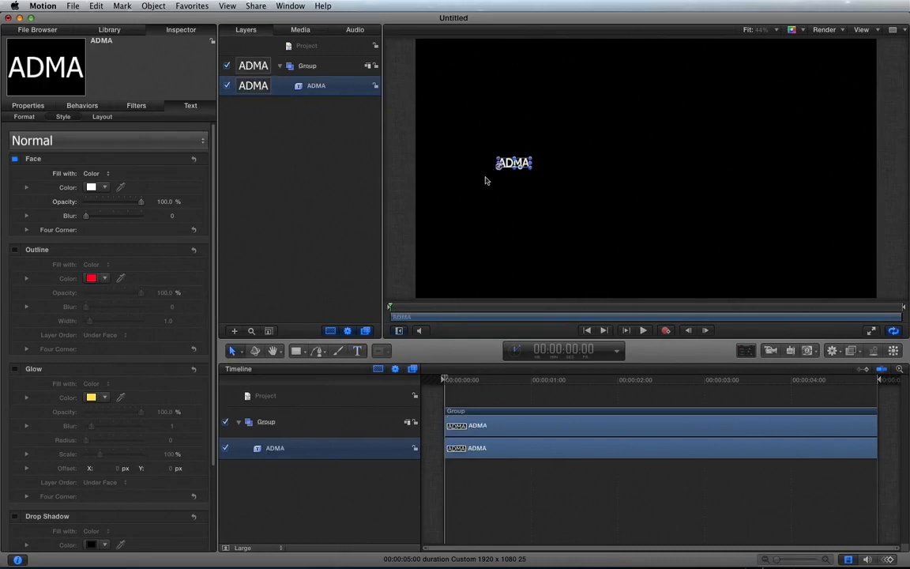
Enlarge the ADMA text to a font size of 441
key(F7)
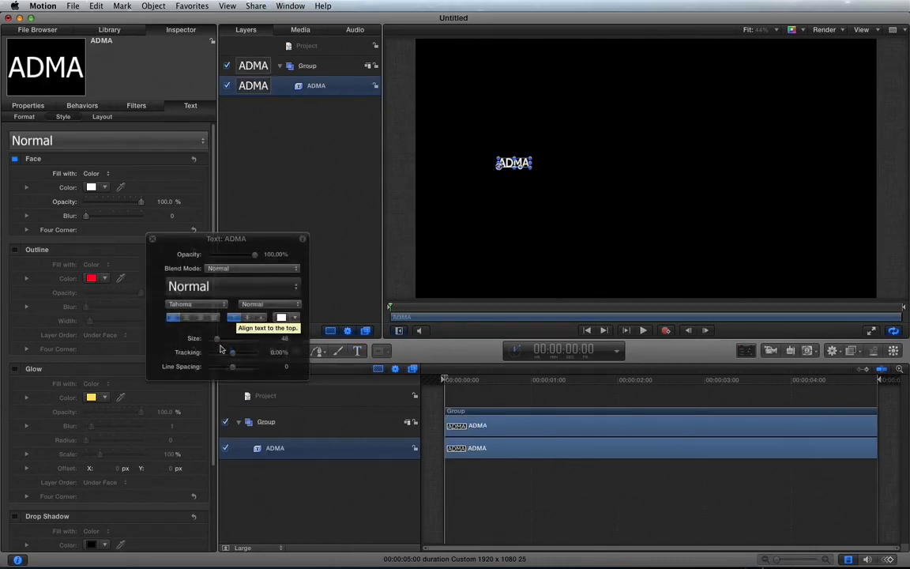
drag(217, 341, 285, 340)
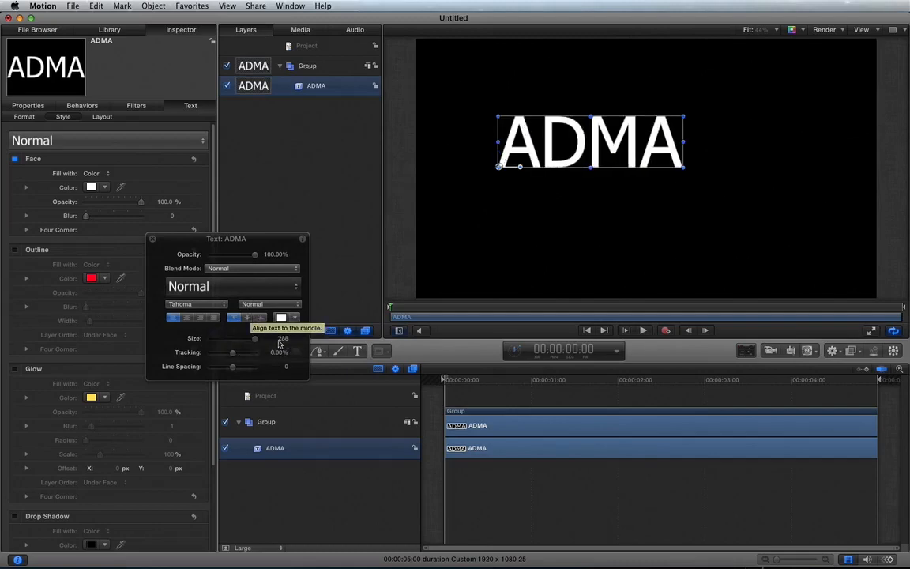
drag(283, 340, 283, 312)
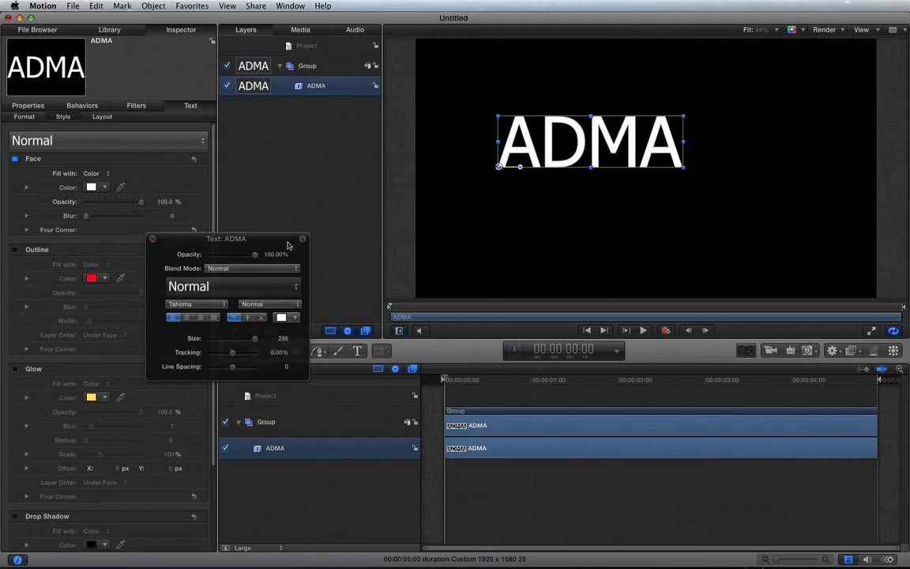
click(151, 239)
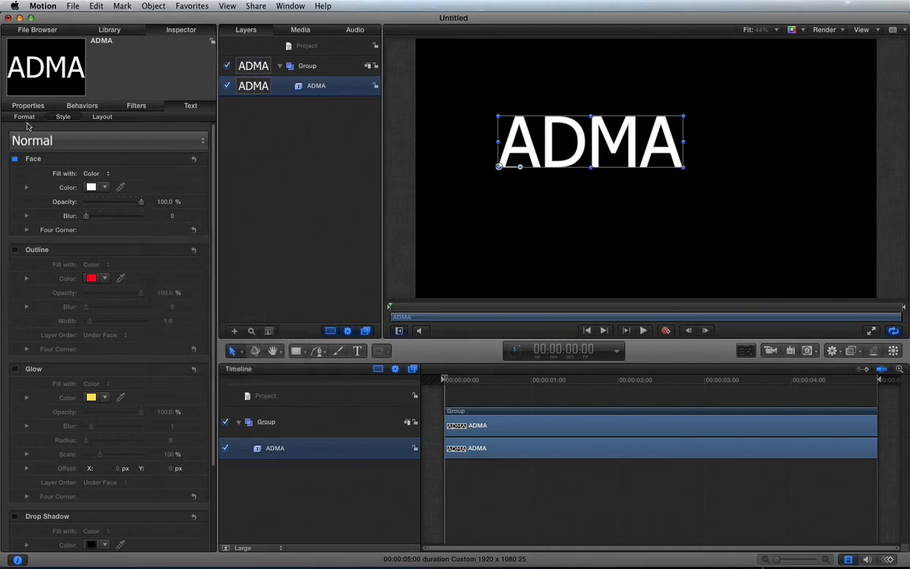
click(24, 117)
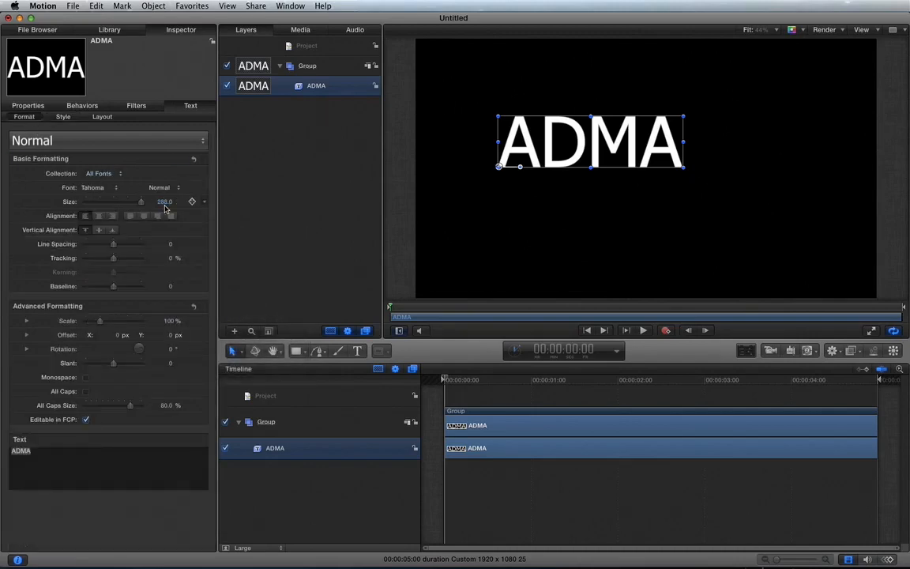
drag(165, 204, 213, 204)
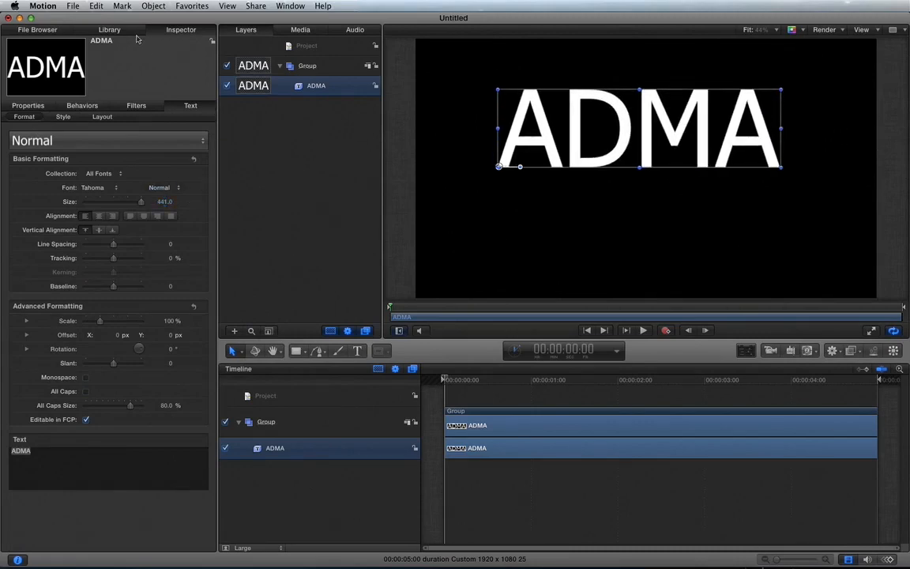
Browse the Text-Basic set of Text Sequence behaviors in the Library, previewing Arrange In and Fade Characters Random Out
key(F2)
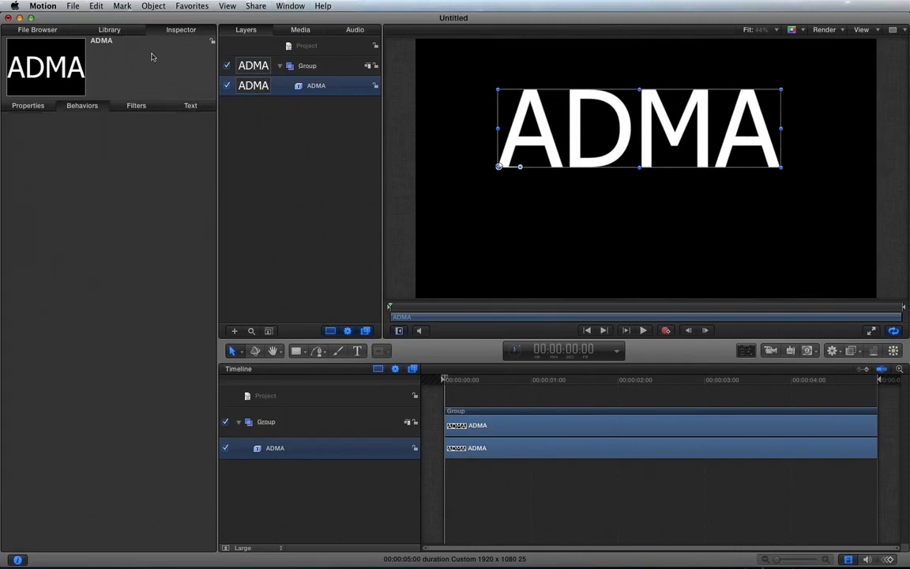
key(super+2)
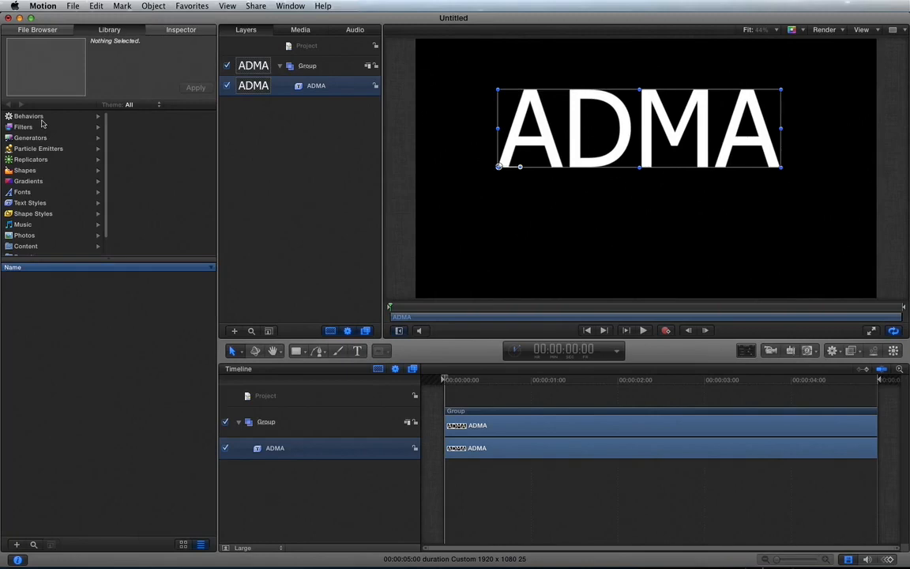
click(42, 118)
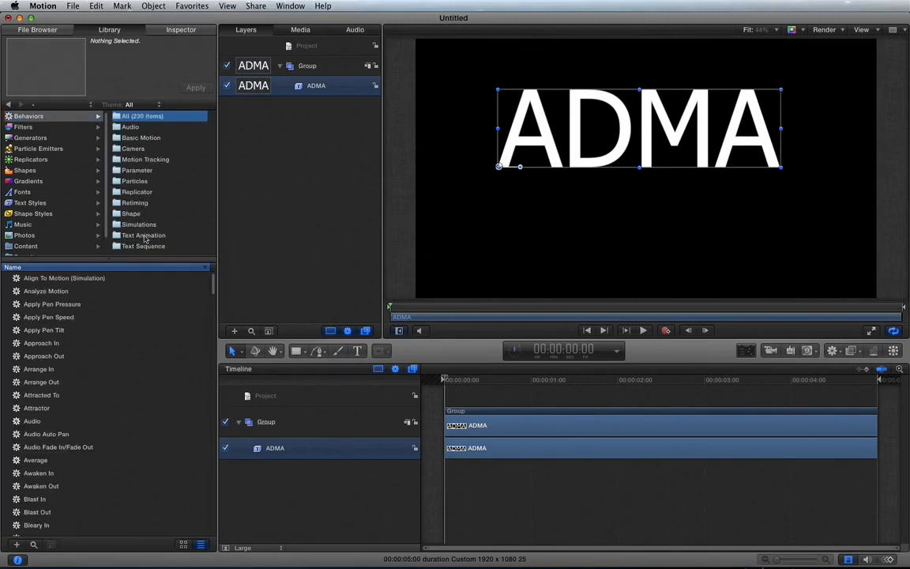
click(144, 236)
click(144, 246)
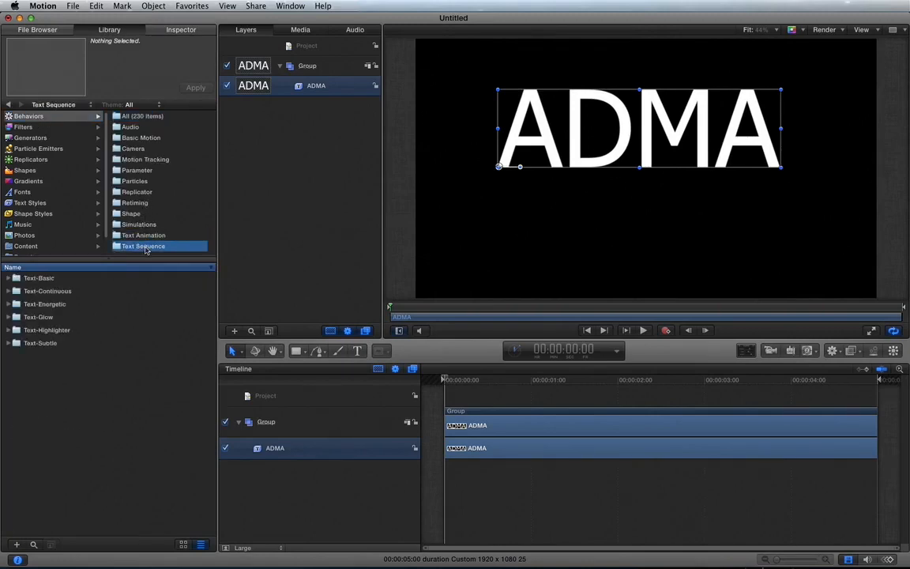
click(7, 278)
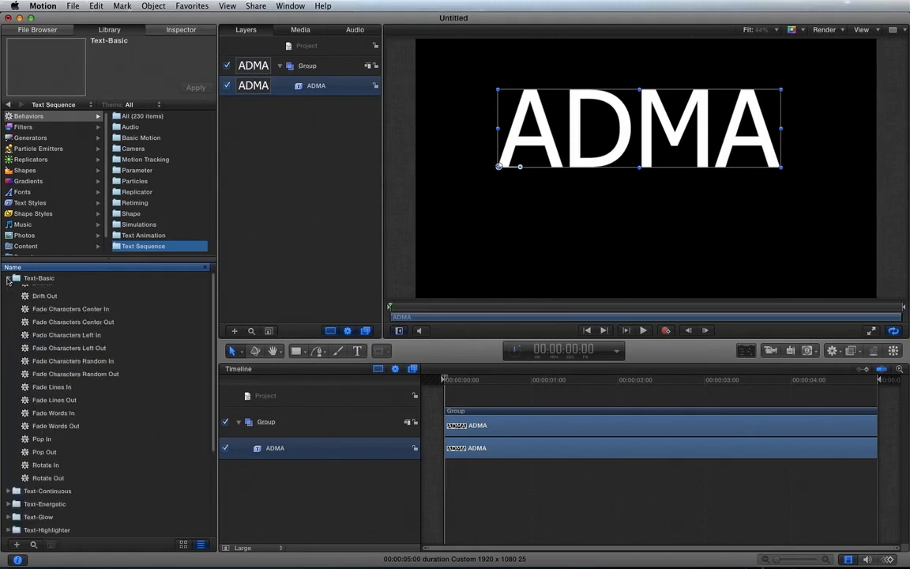
click(55, 292)
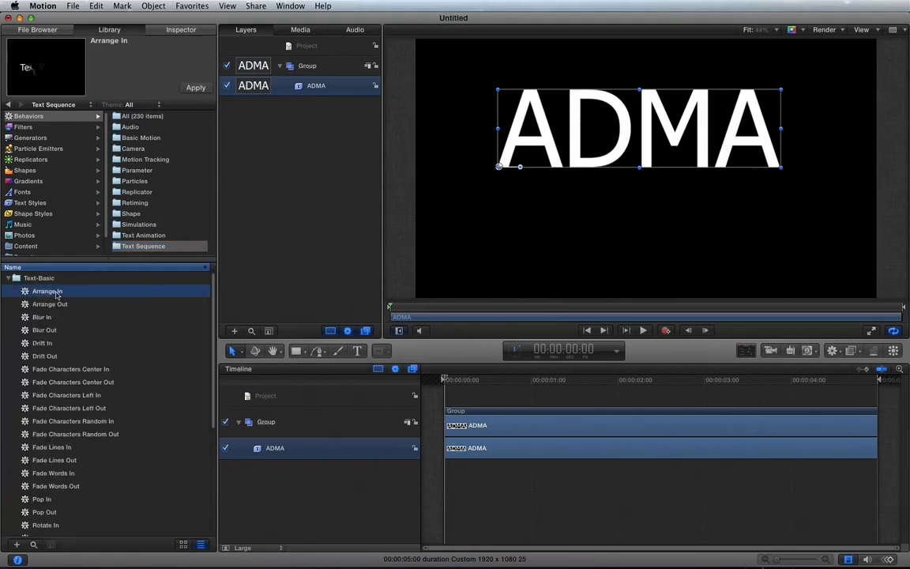
click(57, 434)
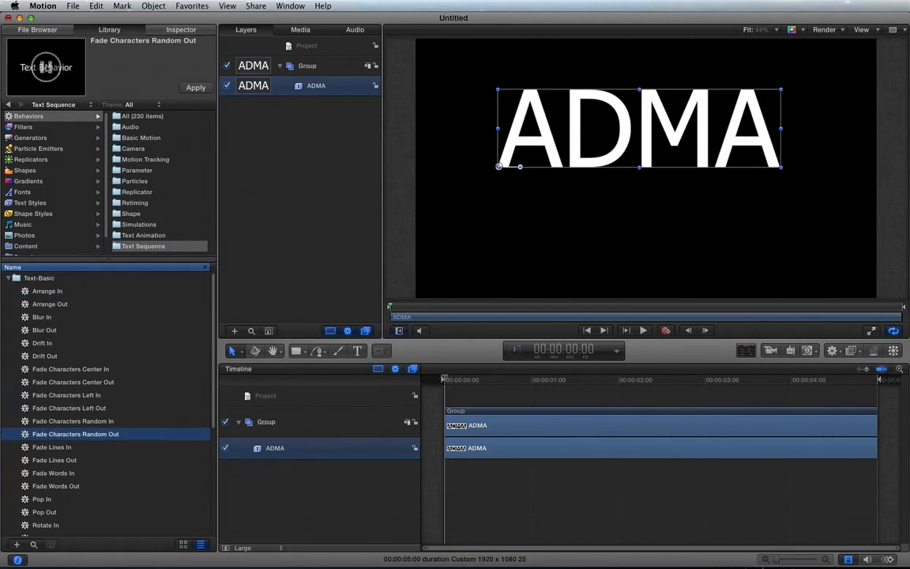
Apply the Pop In behavior to the ADMA text and play back the animation
scroll(71, 409, down, 1)
scroll(71, 409, down, 5)
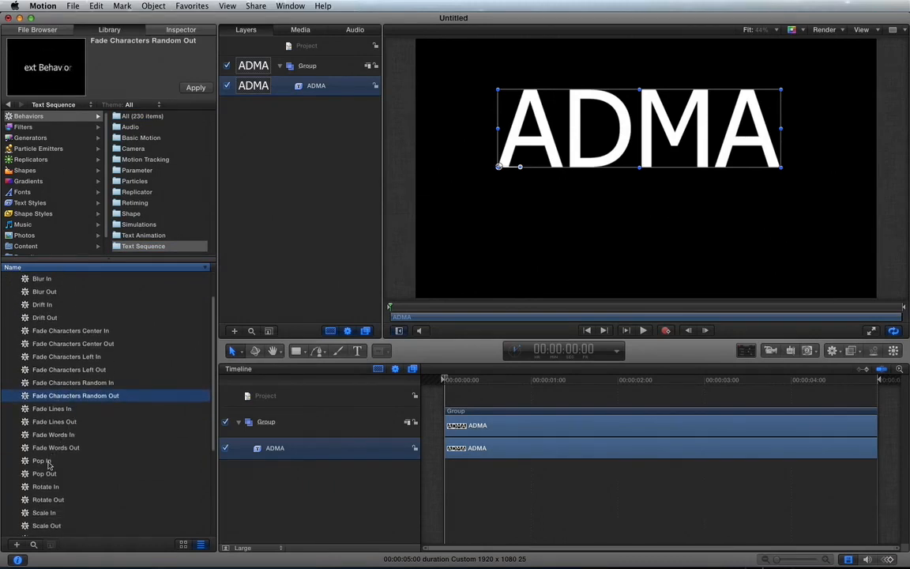
click(49, 463)
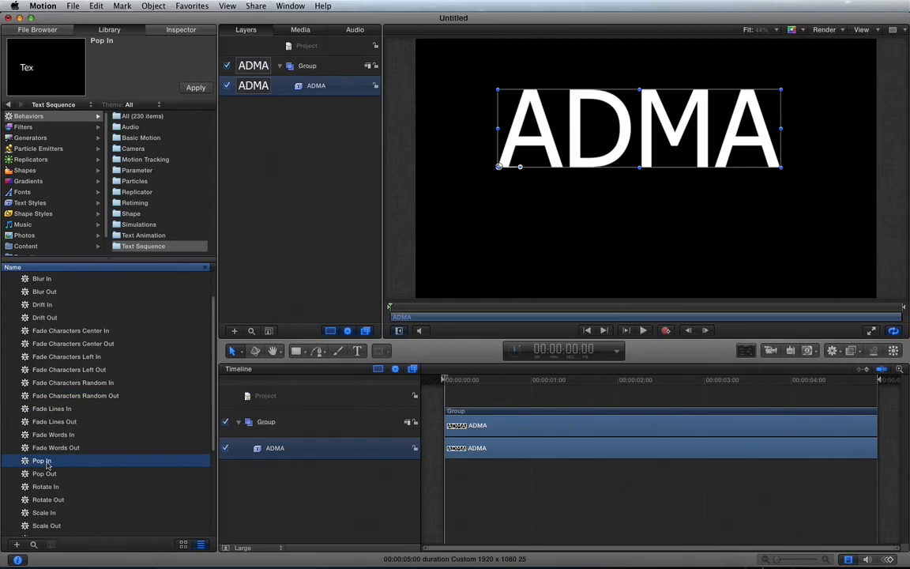
drag(48, 463, 602, 117)
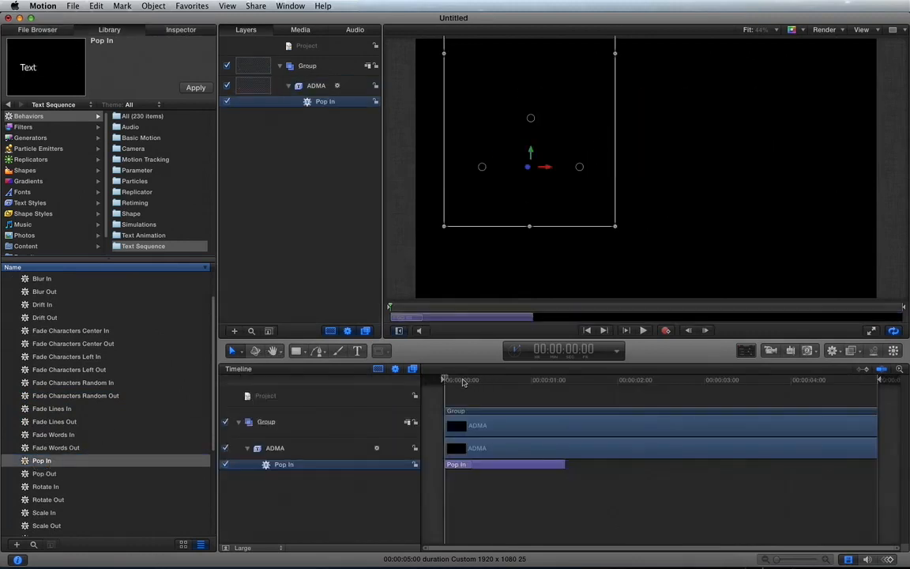
key(space)
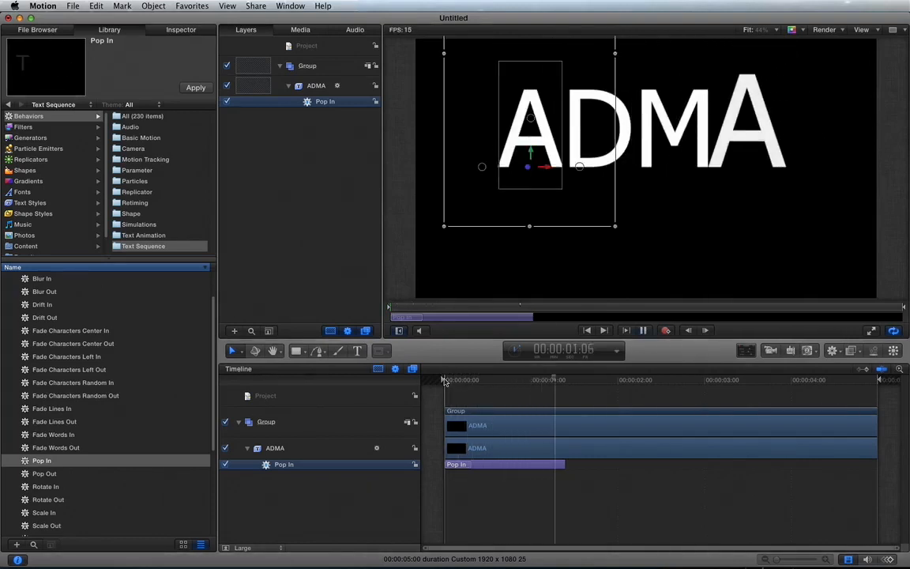
key(space)
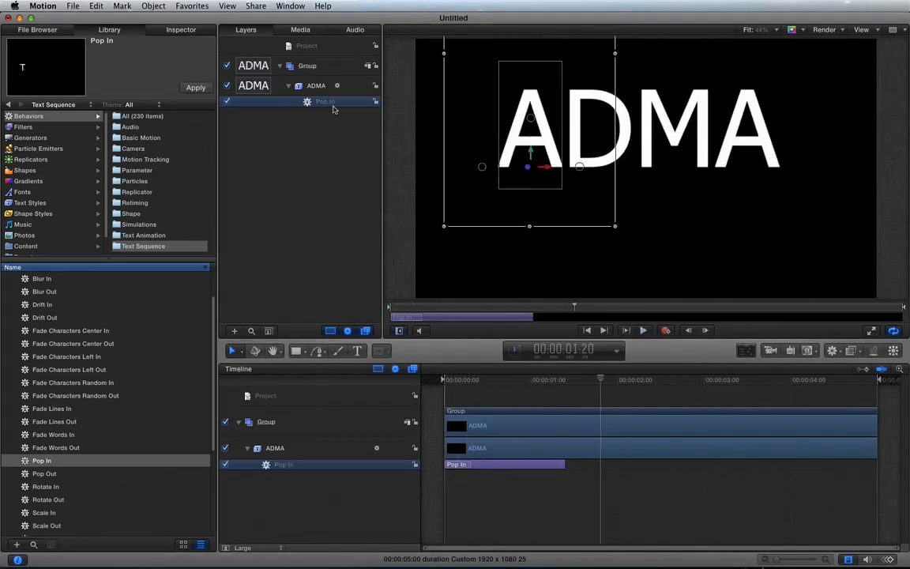
Examine the Format and Controls parameters of the Pop In behavior in the HUD and the Inspector
key(F7)
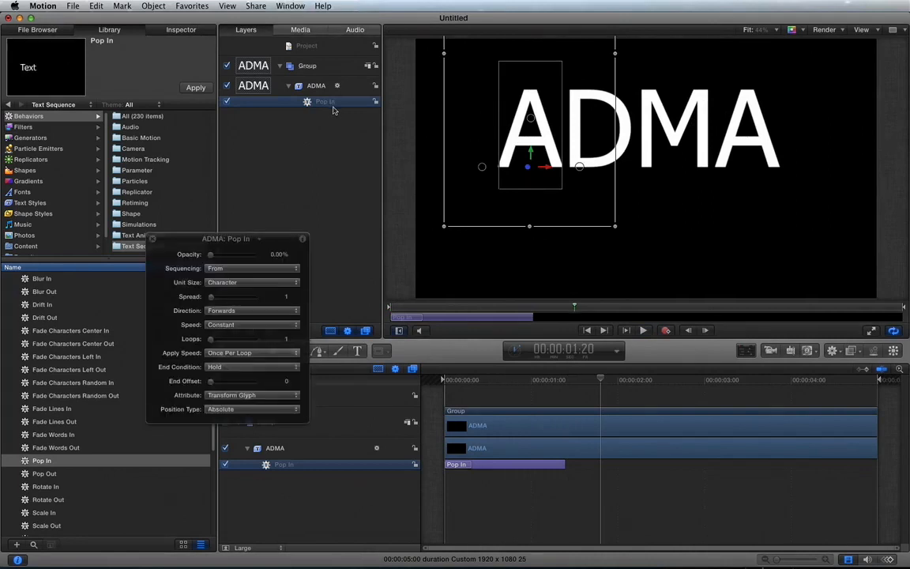
click(303, 239)
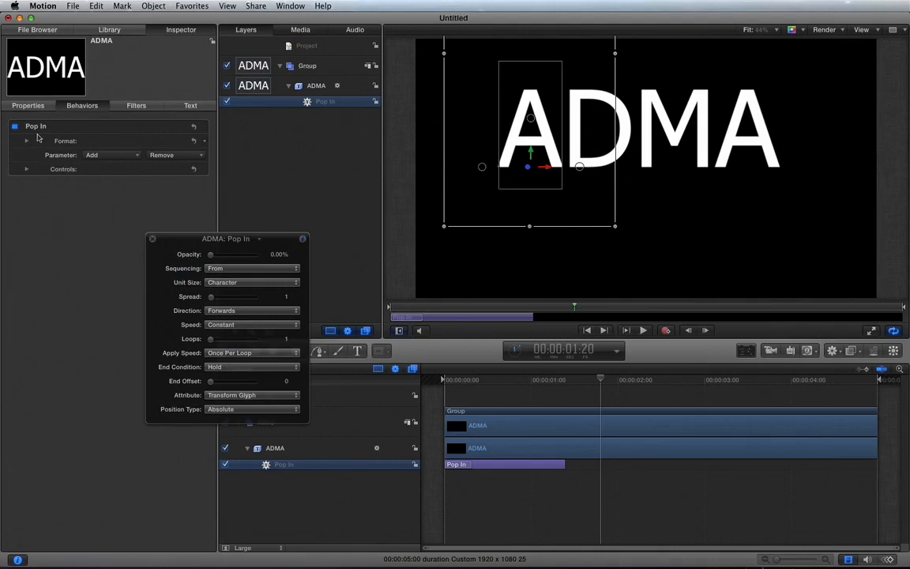
click(24, 142)
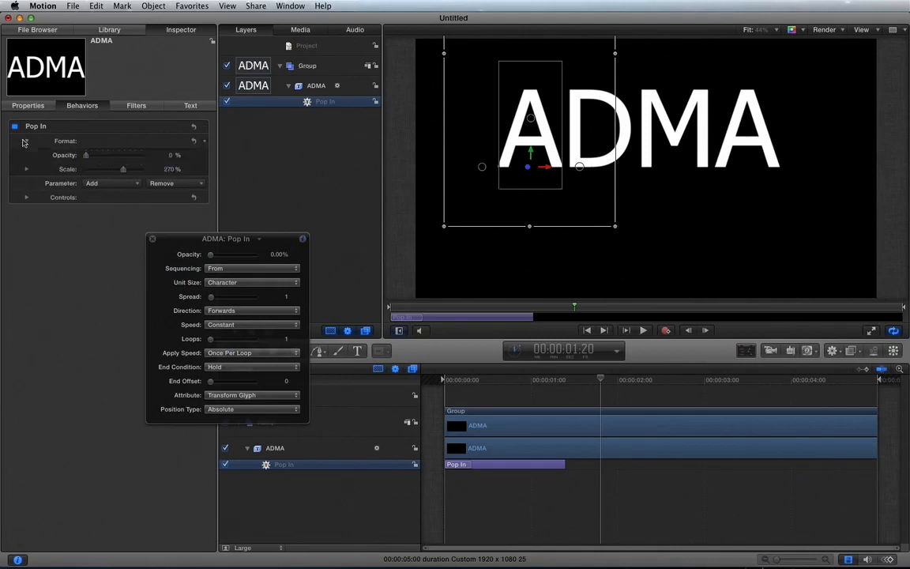
click(27, 198)
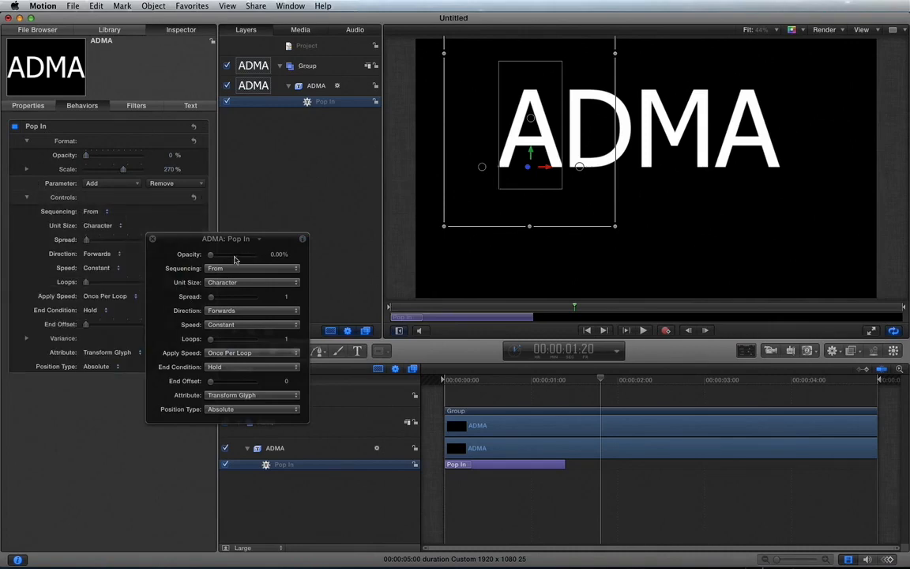
click(151, 238)
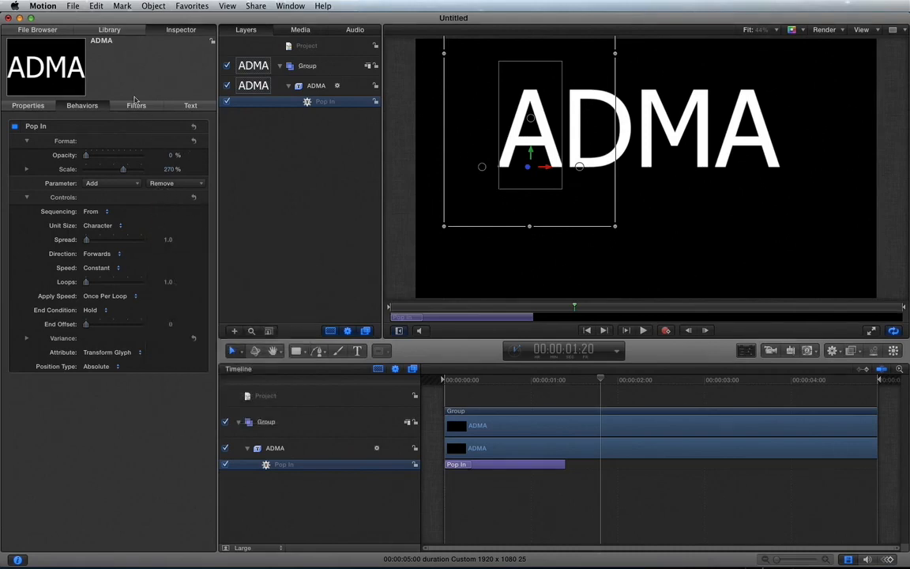
Look through the Text-Continuous and Text-Energetic sets of Text Sequence behaviors in the Library
click(110, 30)
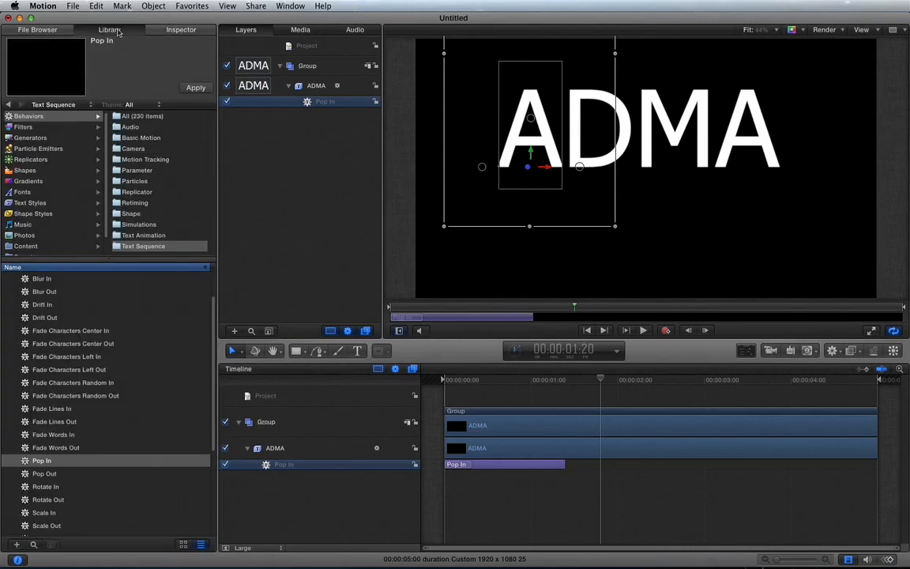
scroll(53, 462, down, 3)
scroll(54, 462, down, 3)
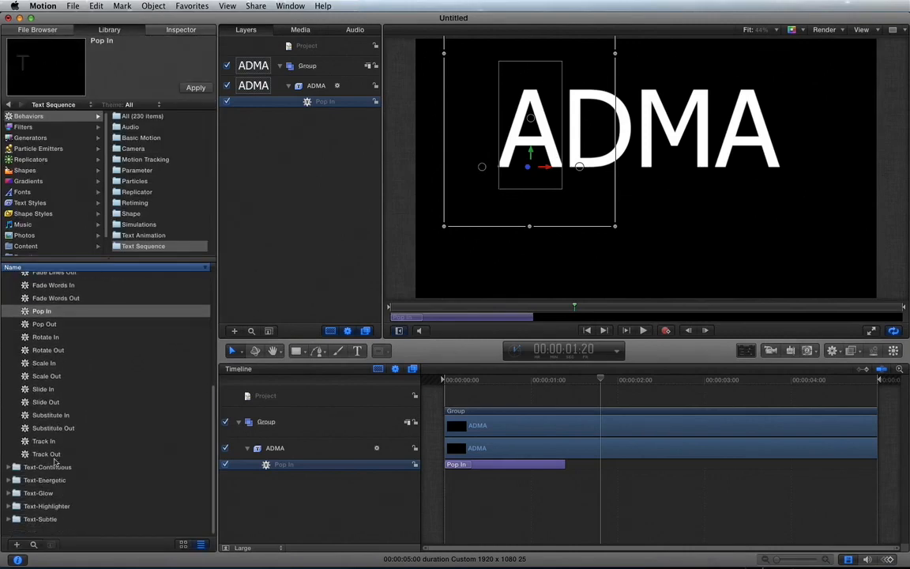
click(12, 478)
scroll(13, 482, down, 5)
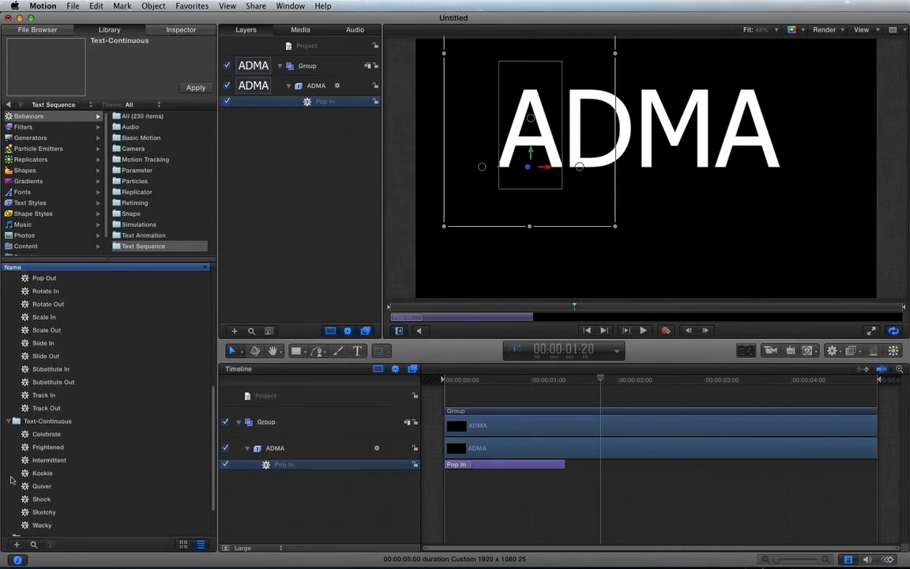
click(8, 491)
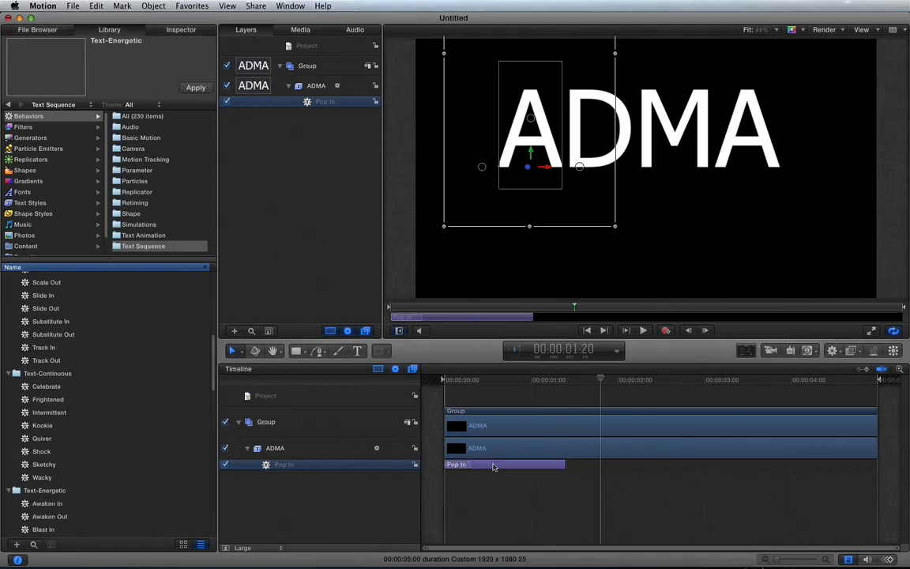
Delete the Pop In behavior from the ADMA text and collapse the expanded Text-Basic, Text-Continuous and Text-Energetic folders
key(Delete)
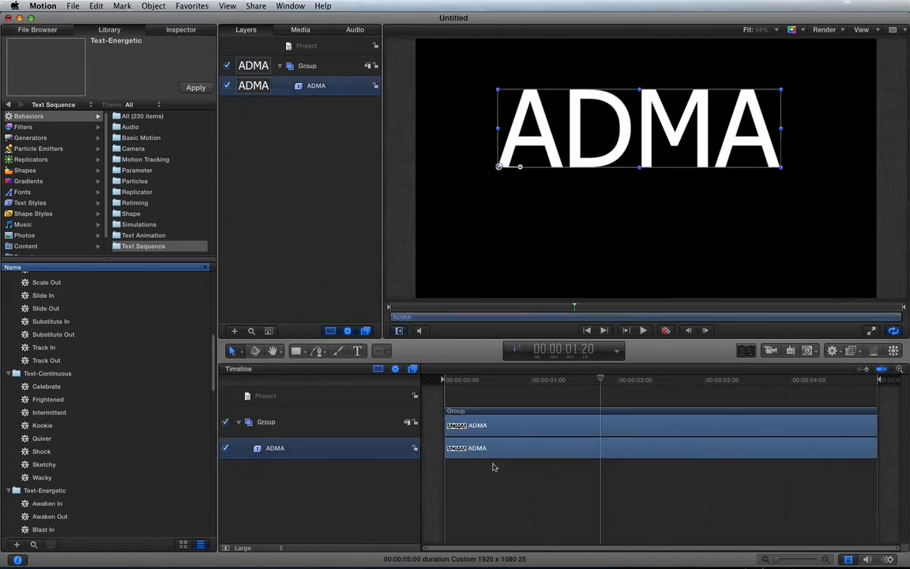
scroll(108, 343, up, 5)
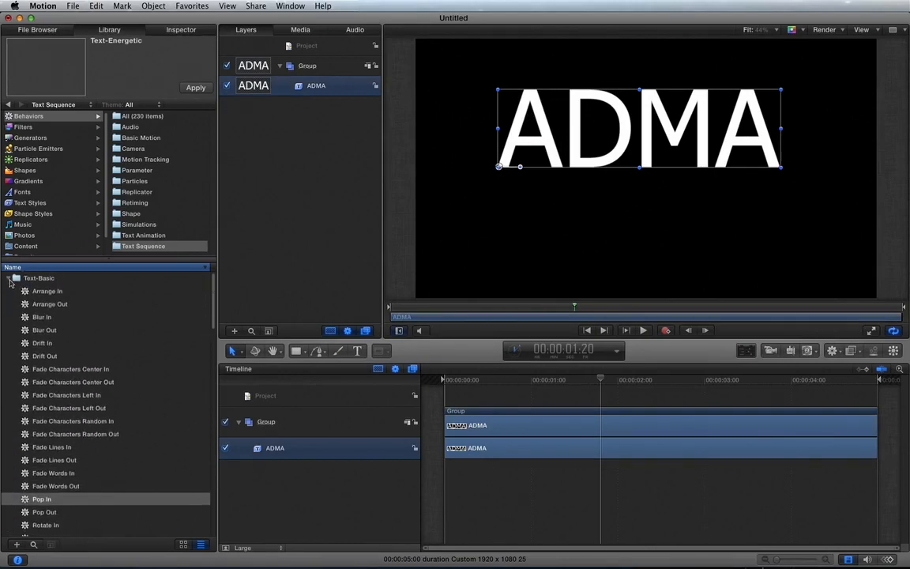
click(8, 280)
click(9, 291)
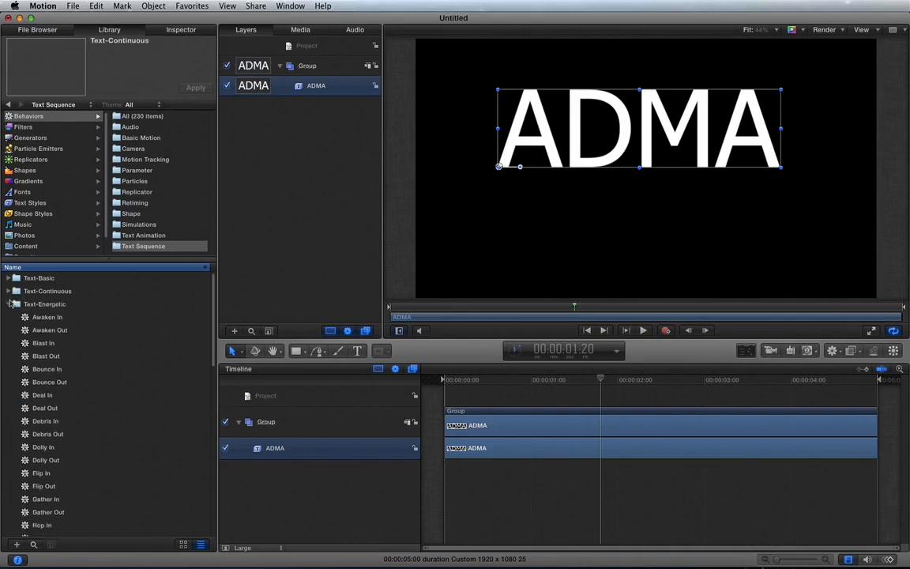
click(10, 305)
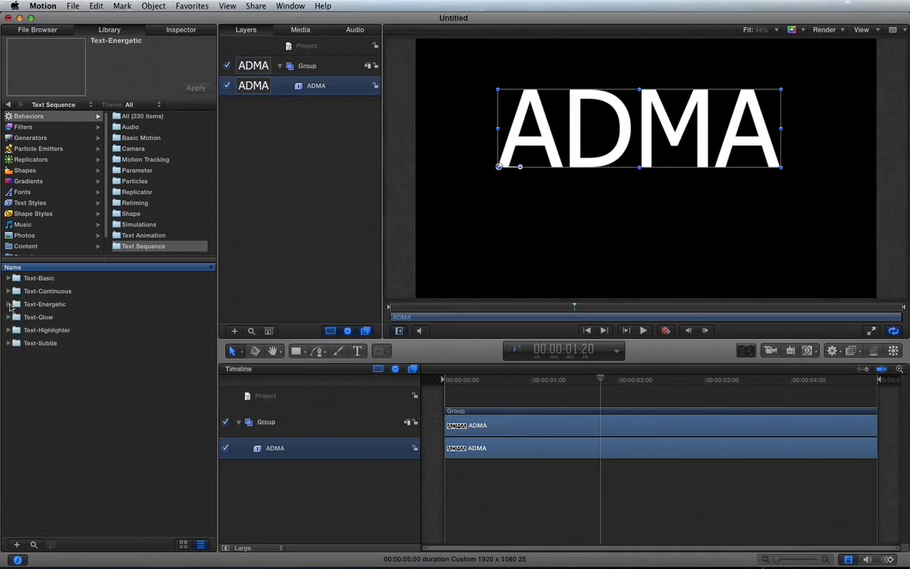
Look through the Text Animation, Basic Motion and Parameter behaviors in the Library, previewing Oscillate and Wriggle
click(153, 247)
click(150, 236)
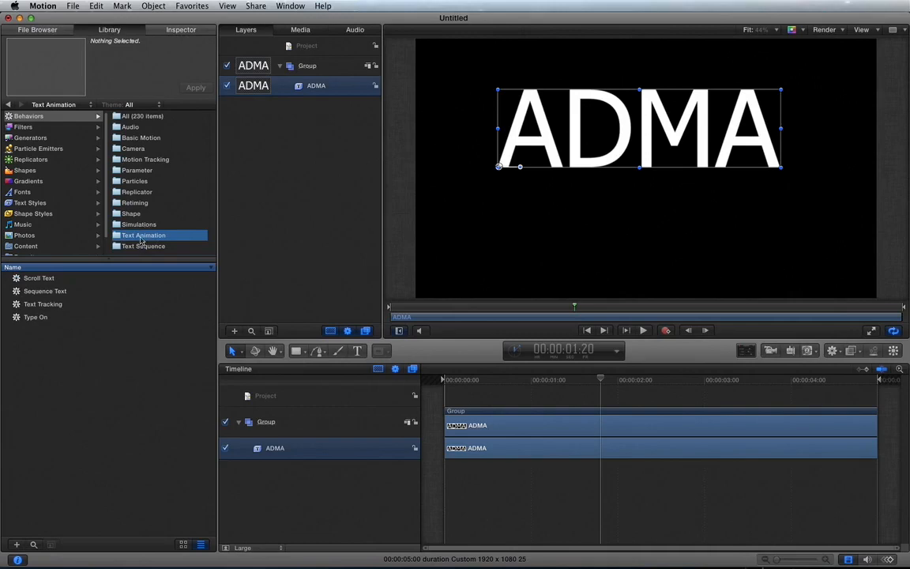
click(143, 138)
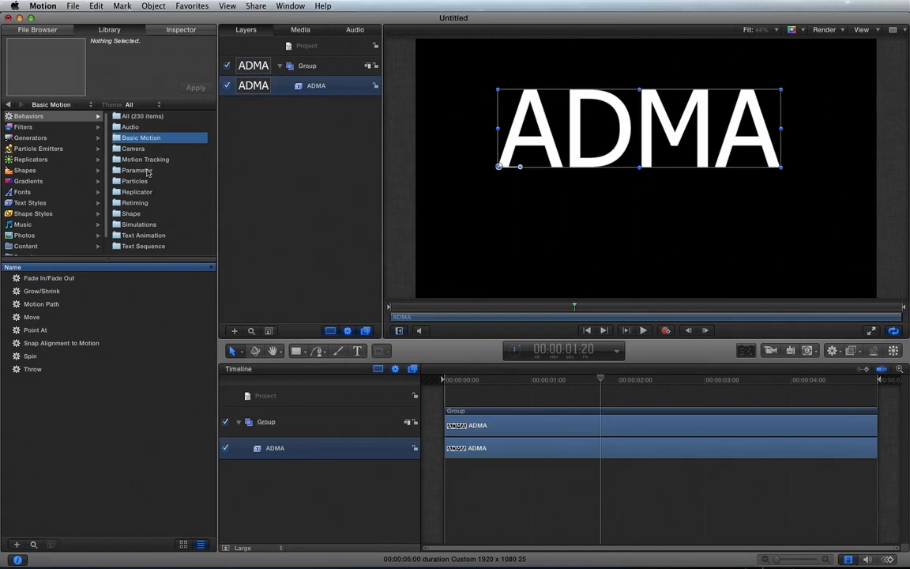
click(147, 171)
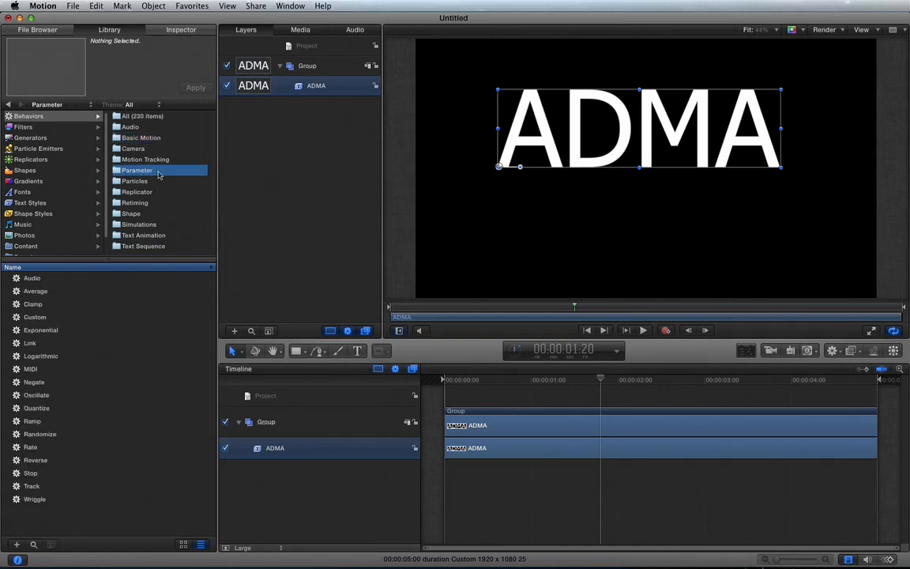
click(37, 393)
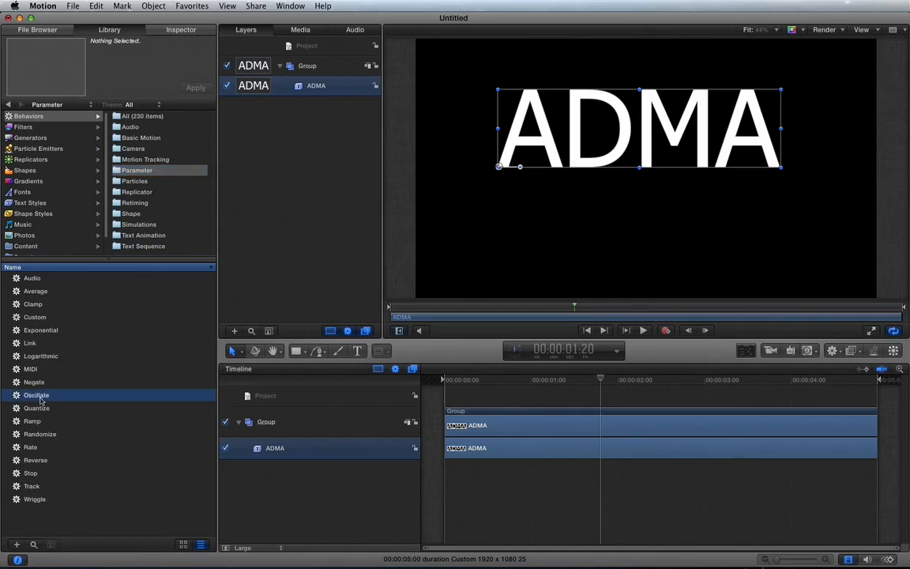
click(34, 499)
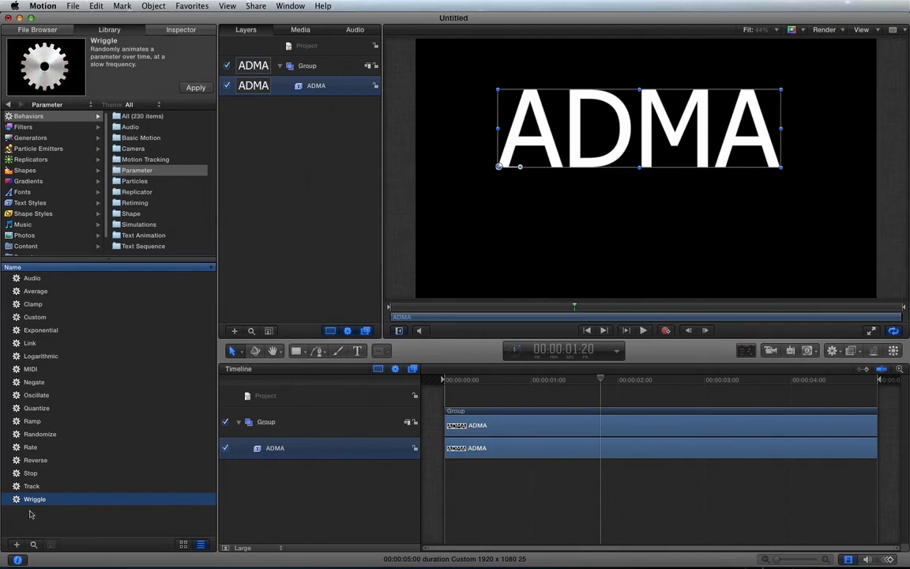
click(45, 397)
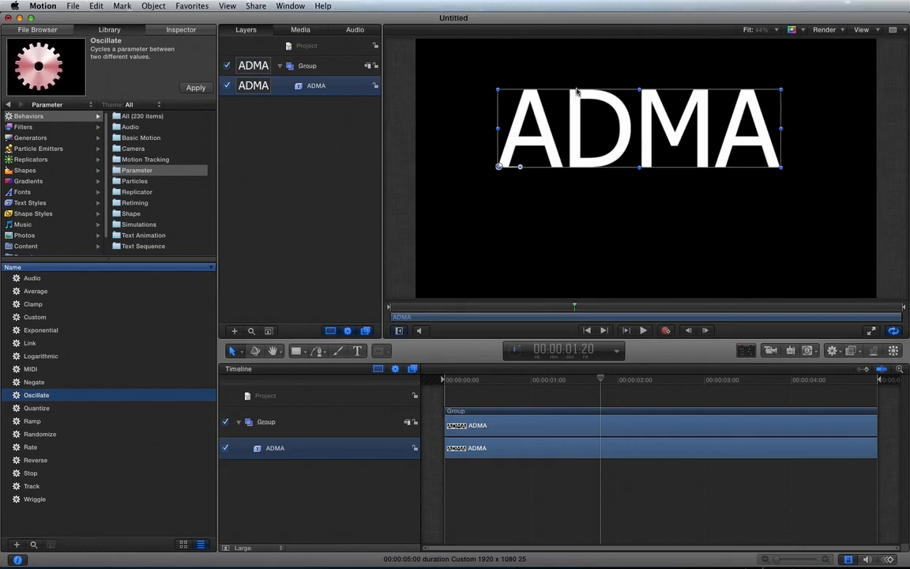
Add an orange outline to the ADMA text with opacity about 70%, blur about 6 and width 15
click(180, 32)
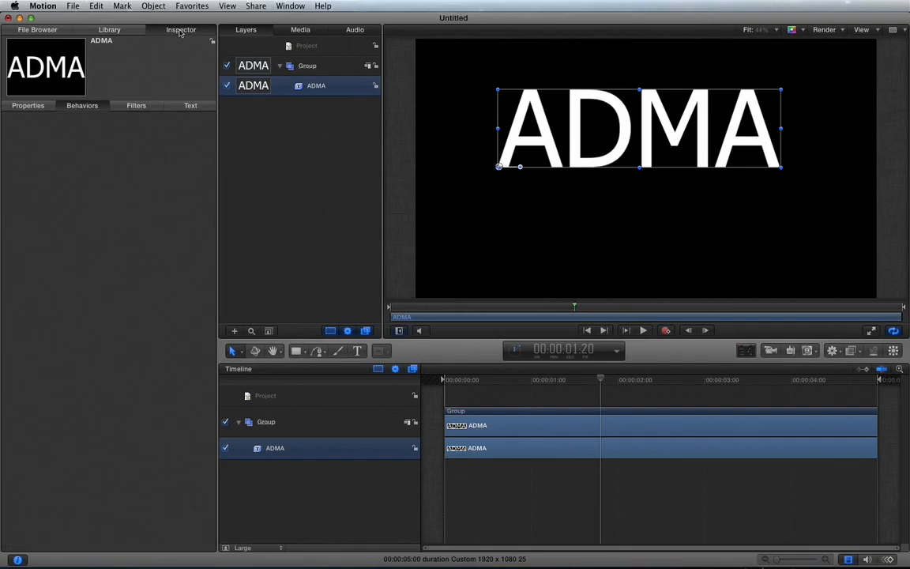
click(188, 103)
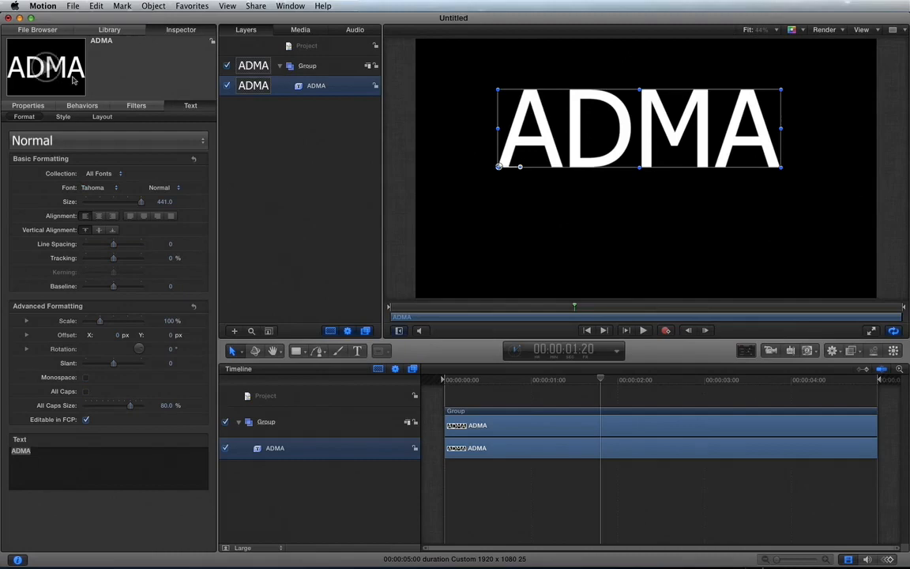
click(63, 117)
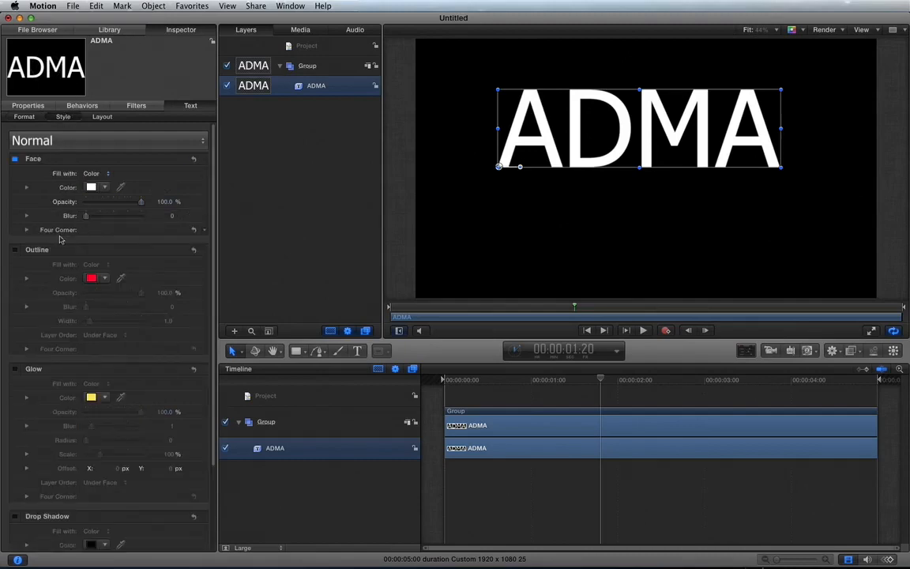
click(16, 249)
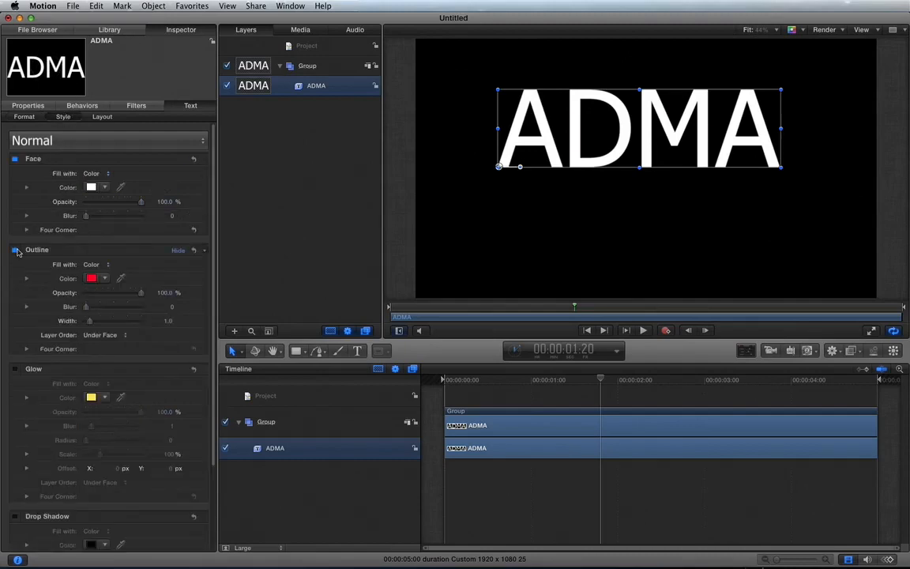
click(92, 279)
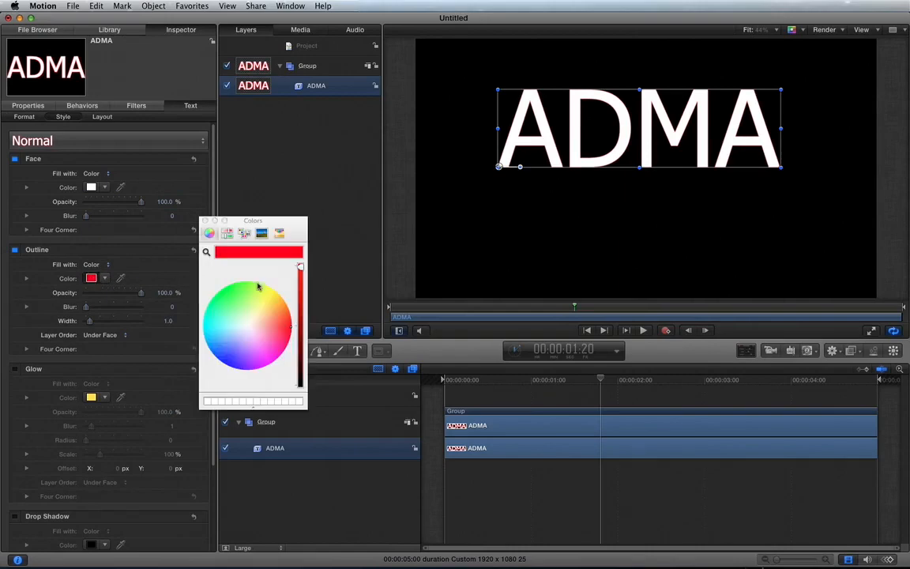
click(280, 306)
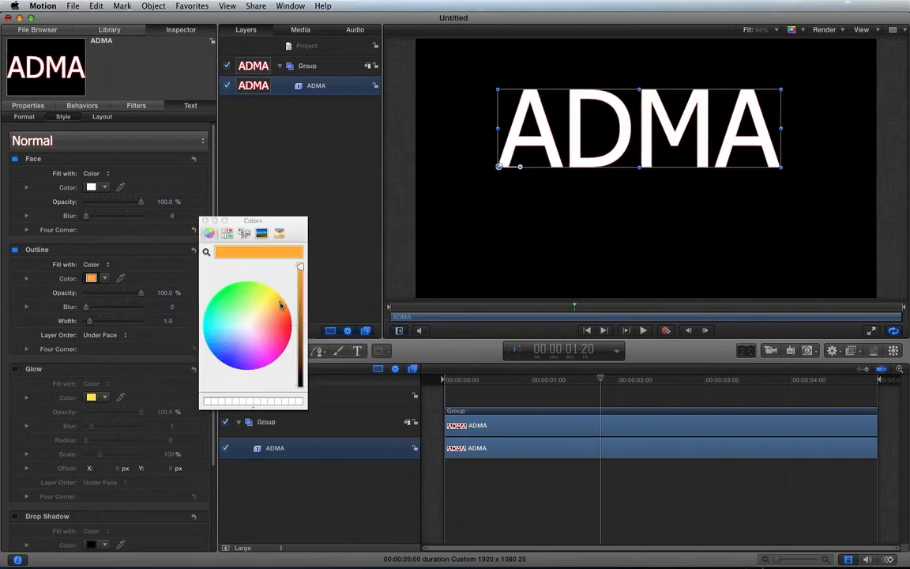
click(205, 221)
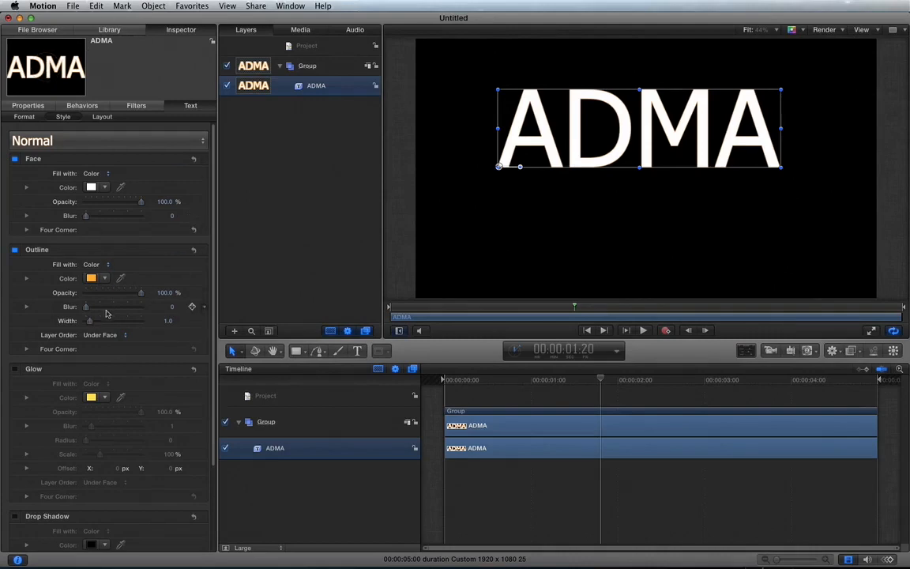
drag(89, 322, 124, 294)
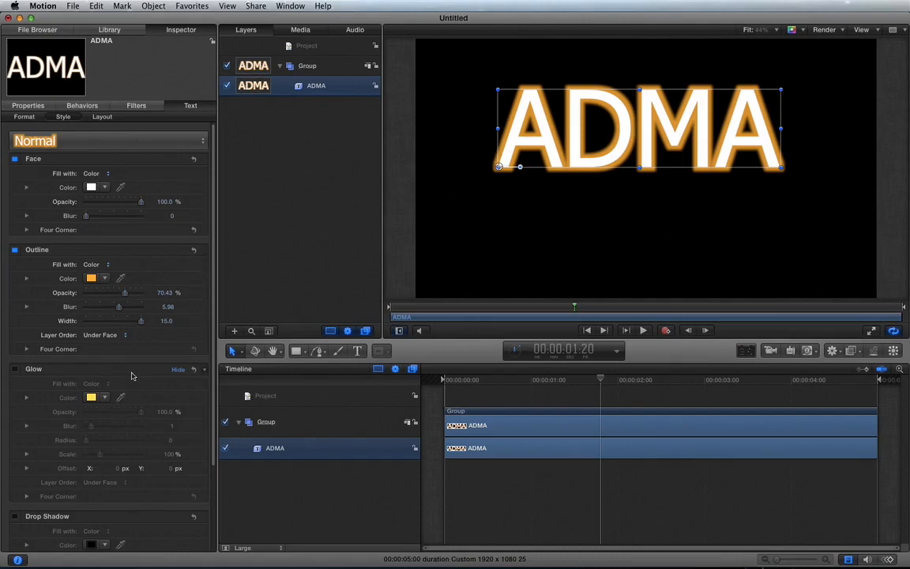
Enable the drop shadow on the ADMA text and give it a pinkish-red color
scroll(132, 376, down, 3)
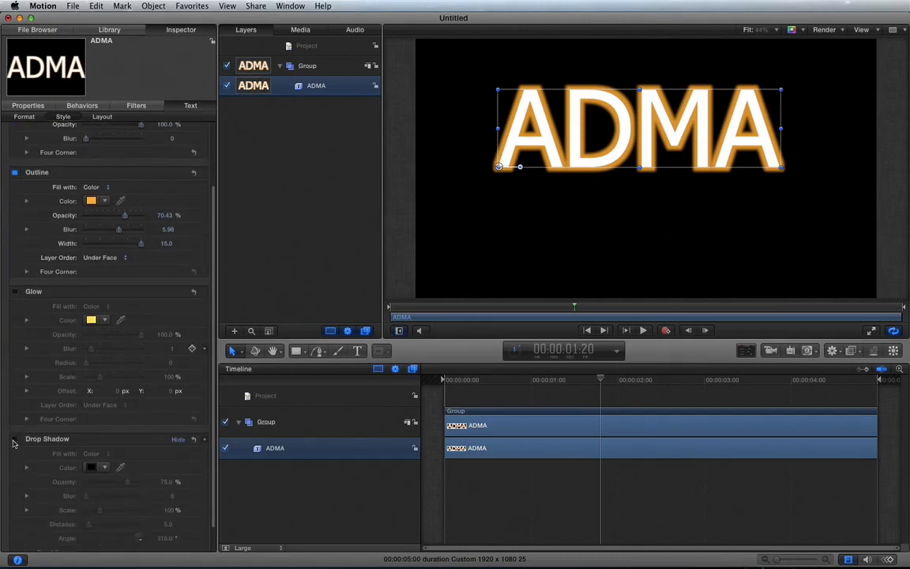
click(13, 440)
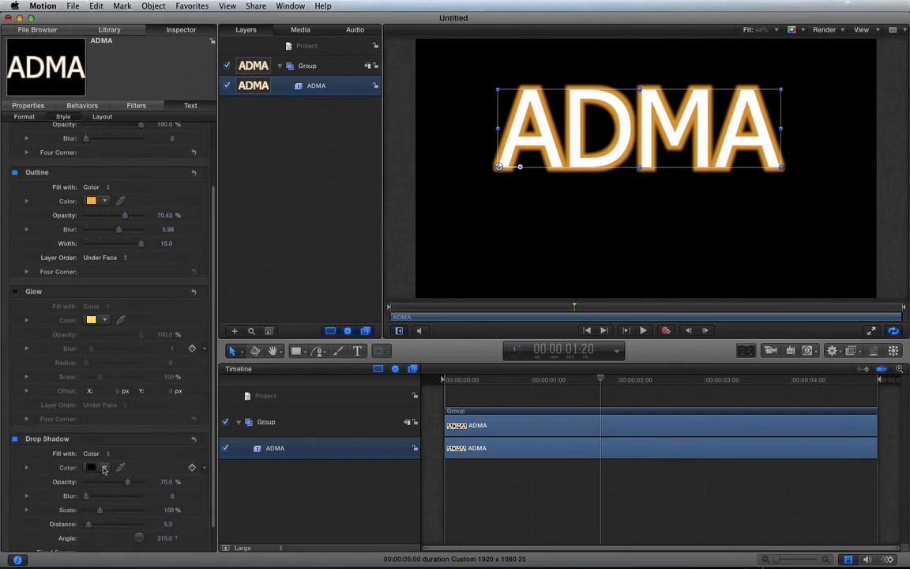
click(103, 470)
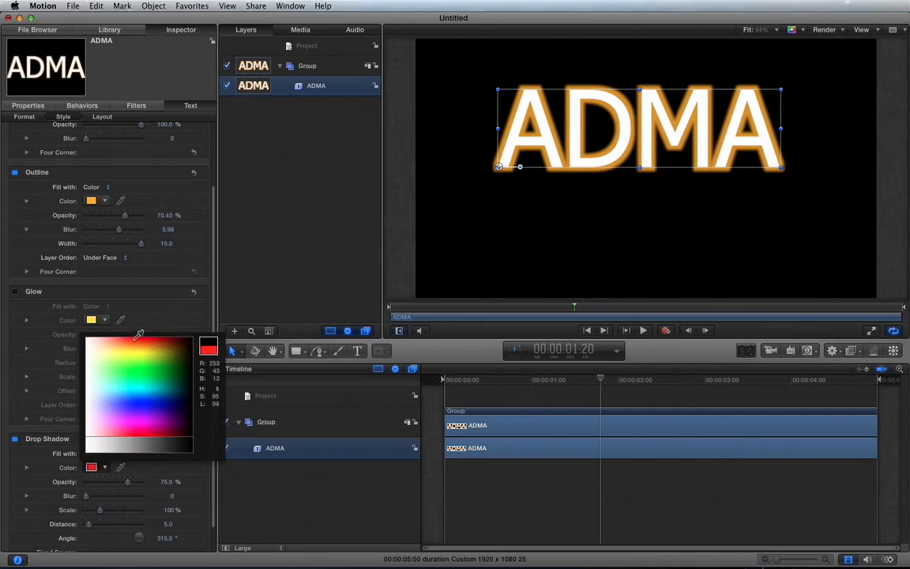
drag(136, 349, 127, 414)
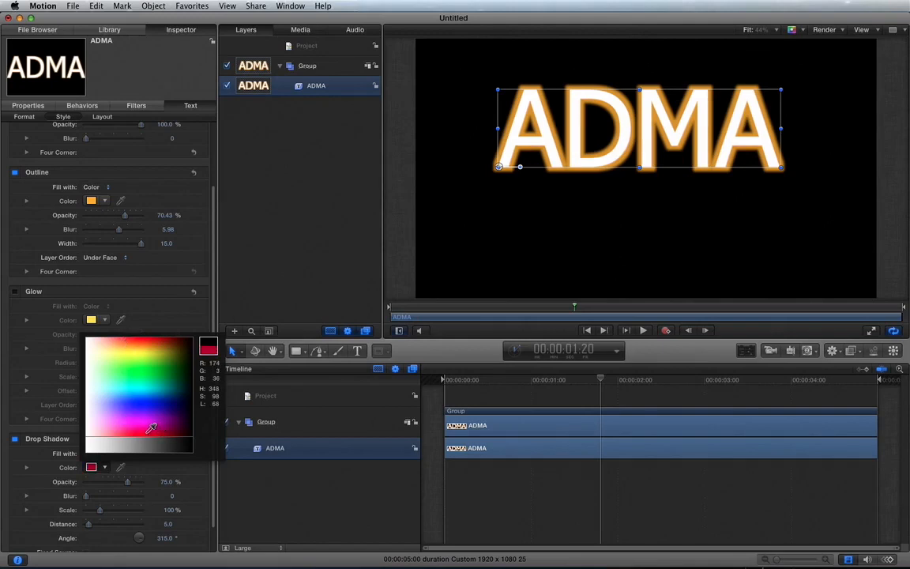
drag(143, 428, 136, 435)
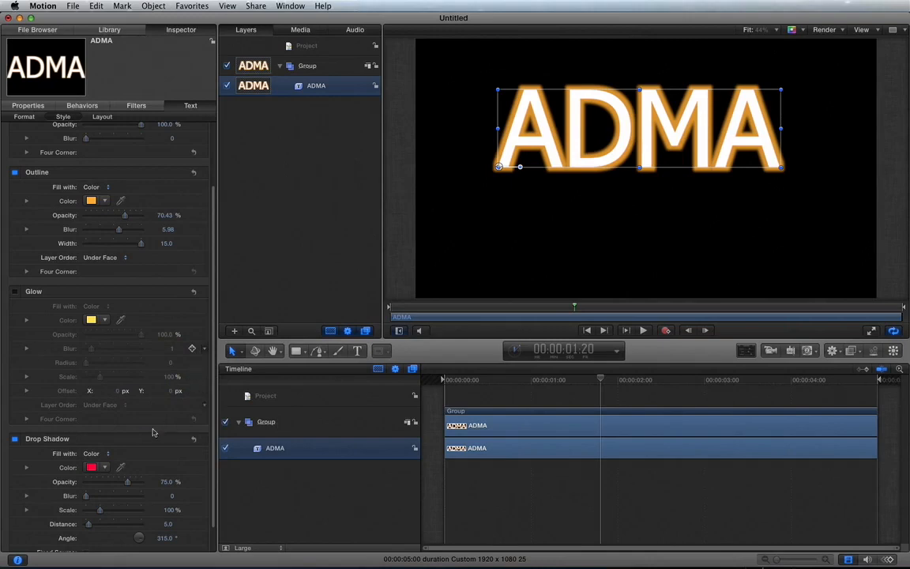
Set the drop shadow's scale to 109% and angle to 507°, soften it with blur and increase its distance from the ADMA text
scroll(112, 481, down, 2)
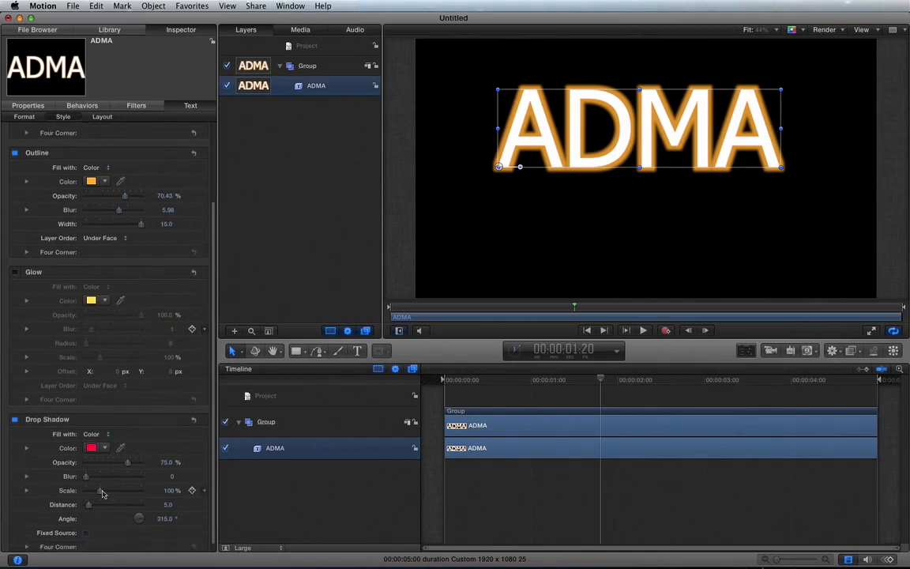
mouse_move(102, 494)
mouse_down()
mouse_move(115, 490)
mouse_move(102, 490)
mouse_move(99, 506)
mouse_up()
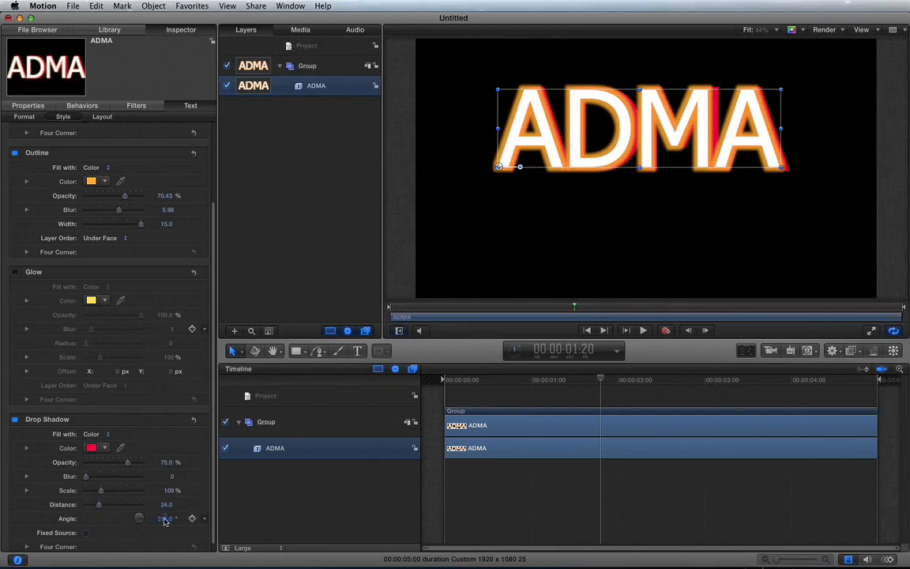
drag(165, 518, 164, 518)
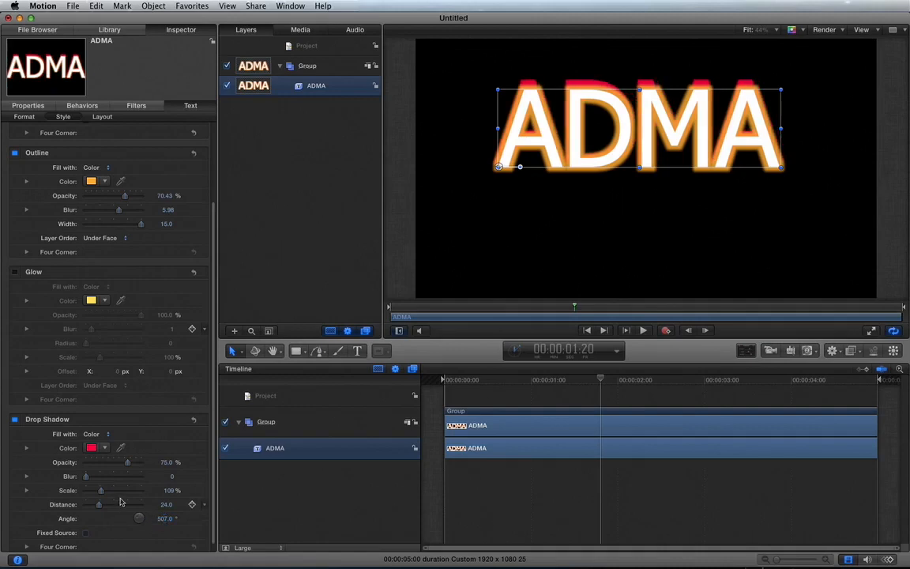
scroll(110, 482, down, 1)
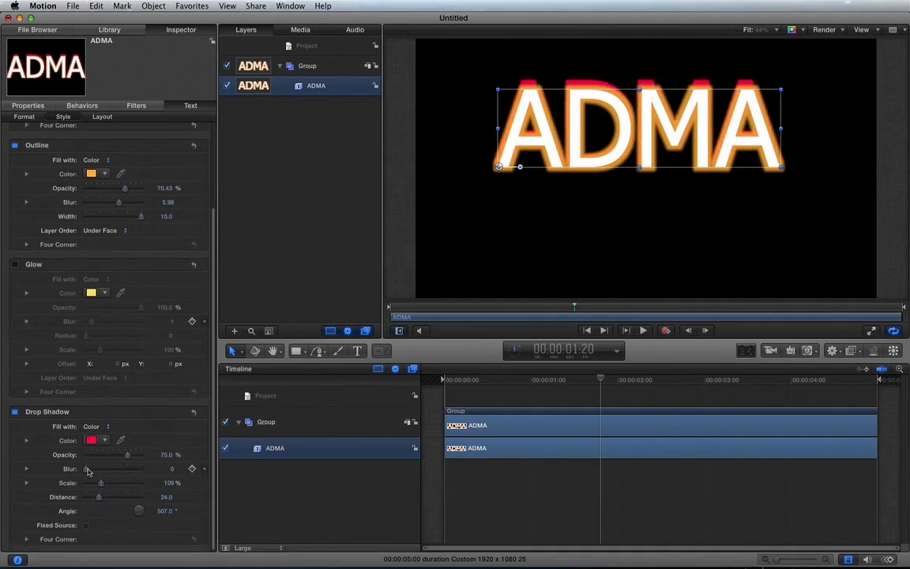
drag(88, 472, 111, 497)
click(270, 498)
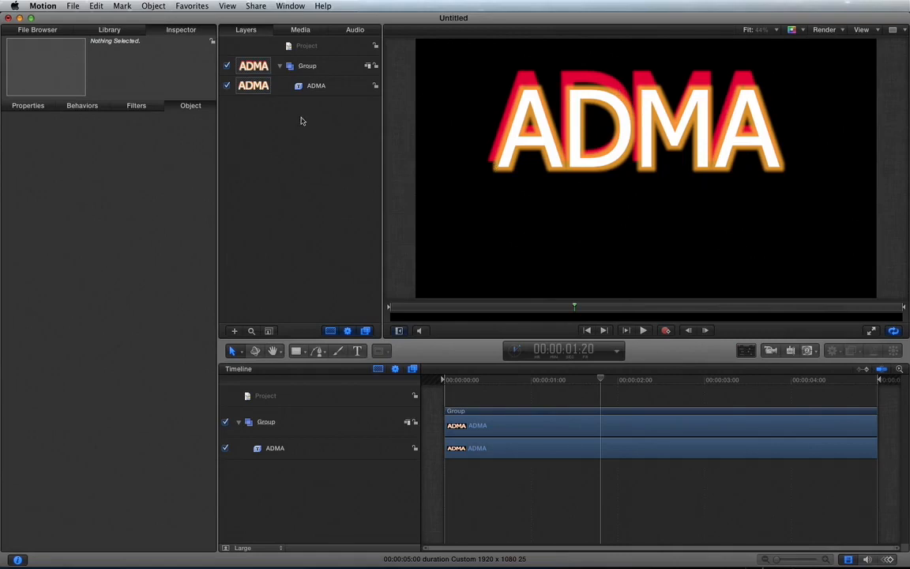
Apply the Wriggle parameter behavior to the ADMA text and play back the animation from near the start
click(110, 30)
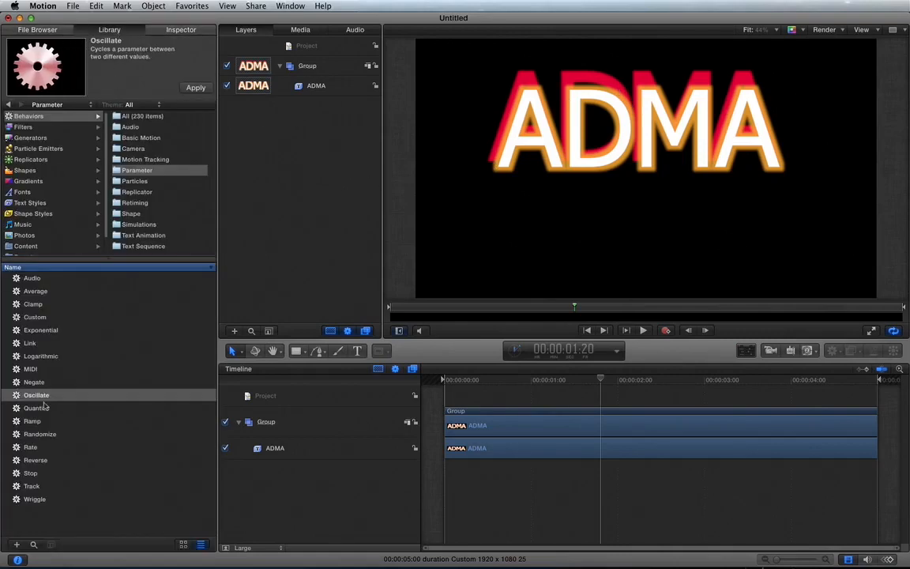
click(34, 499)
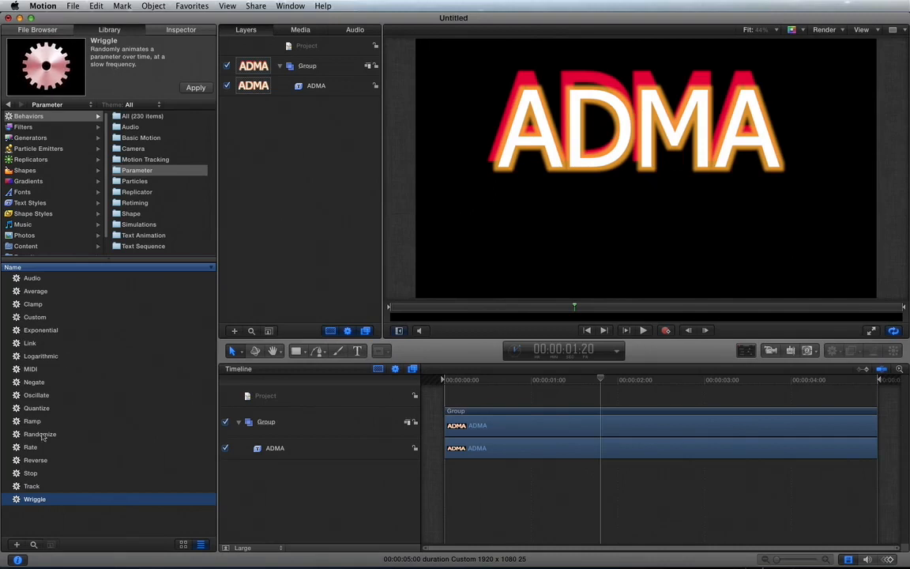
drag(32, 500, 557, 146)
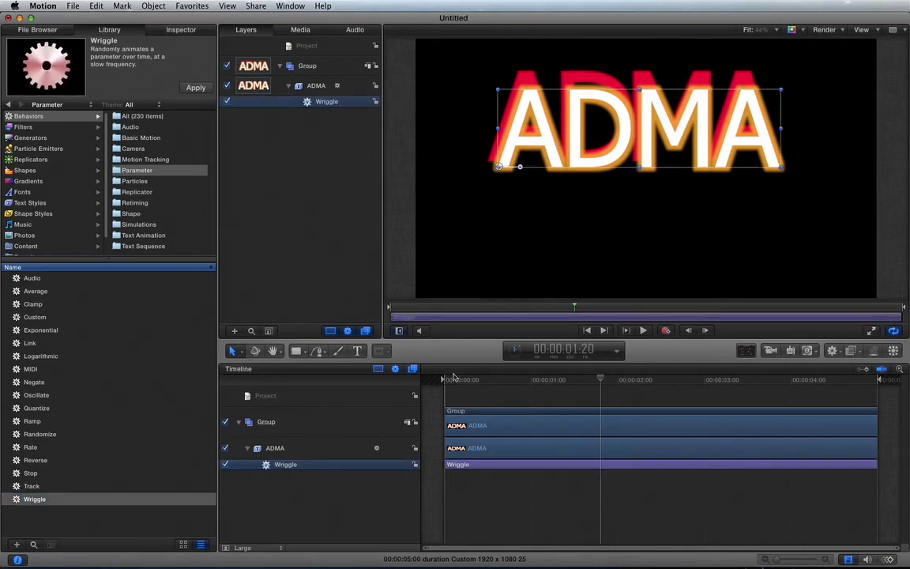
click(452, 380)
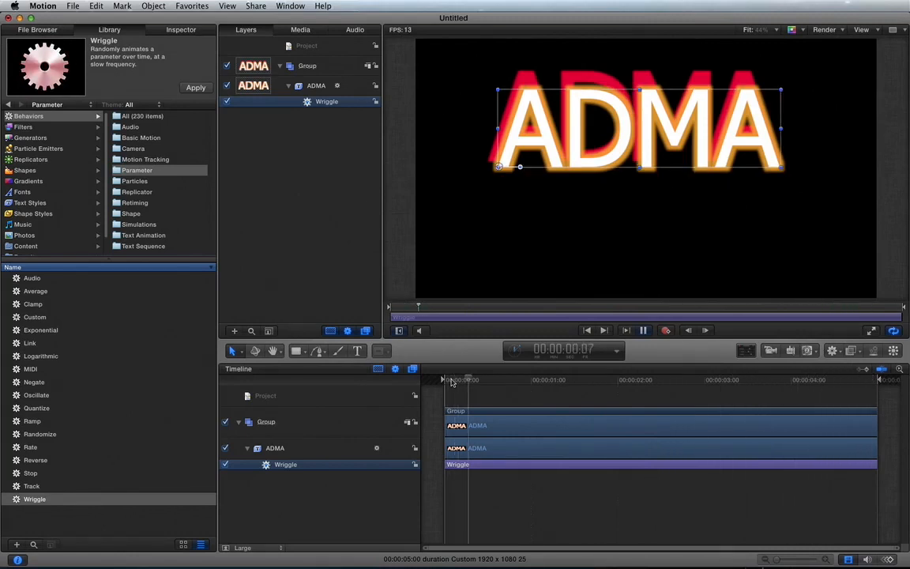
key(space)
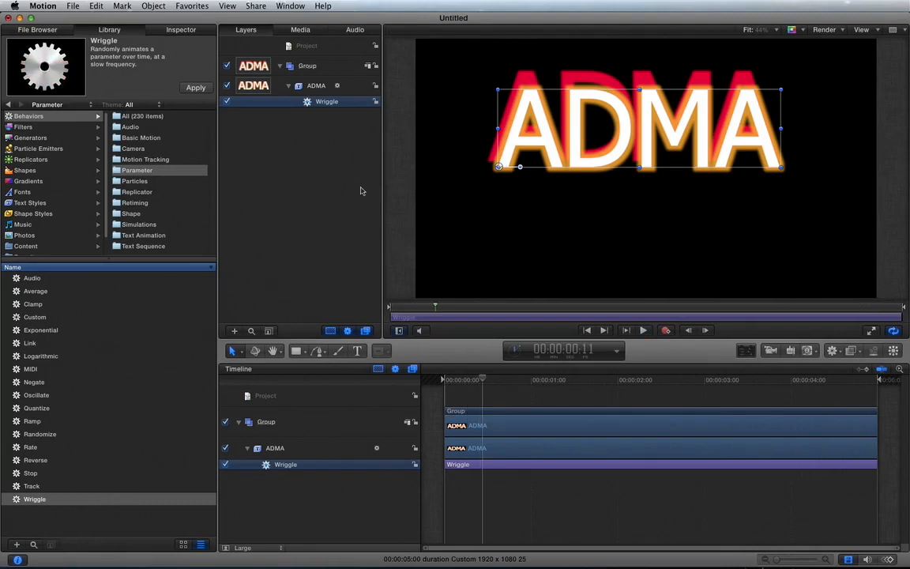
Make the Wriggle behavior drive the ADMA text style's outline width
key(F7)
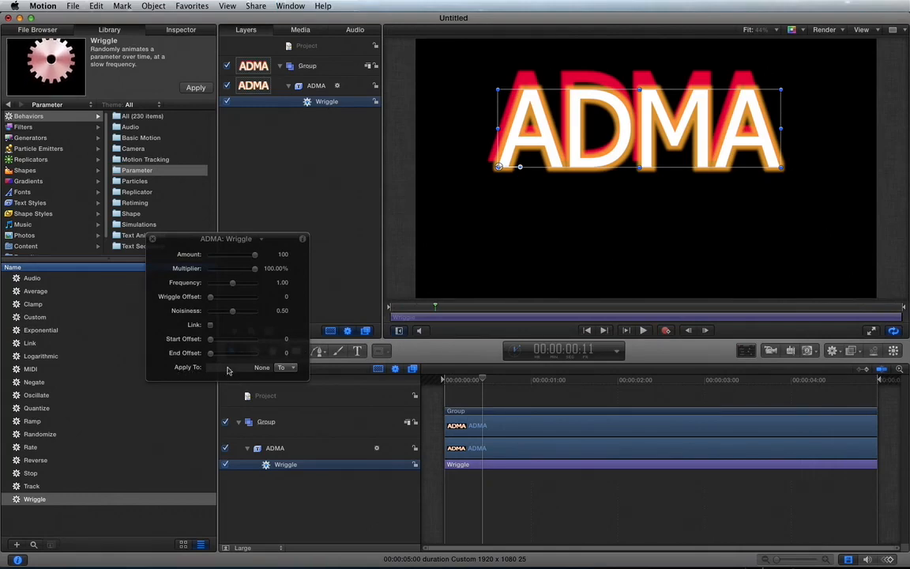
click(285, 369)
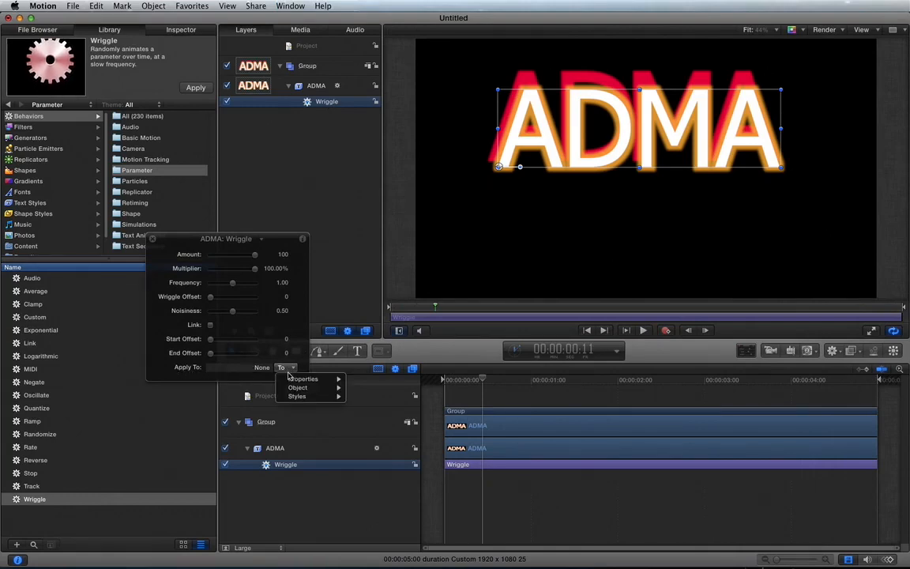
mouse_move(298, 398)
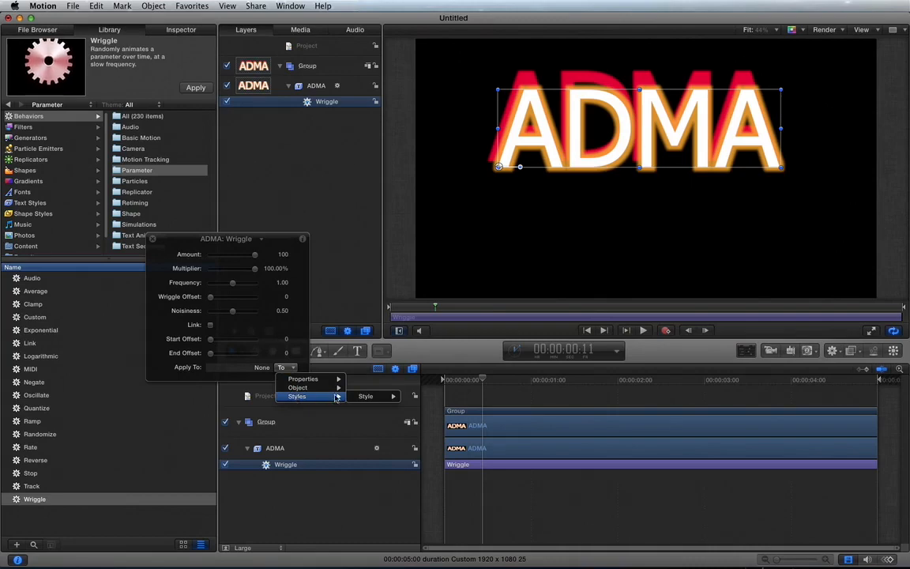
mouse_move(368, 398)
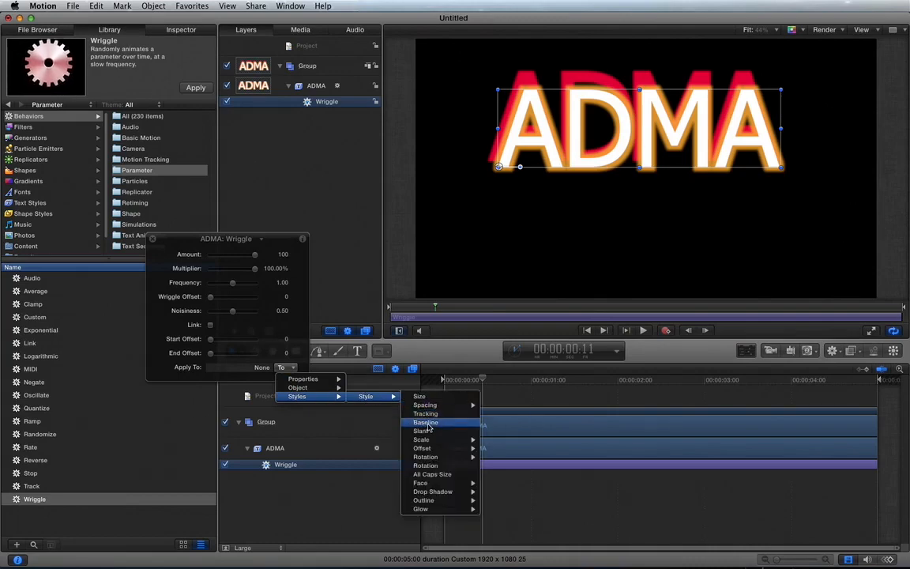
mouse_move(440, 502)
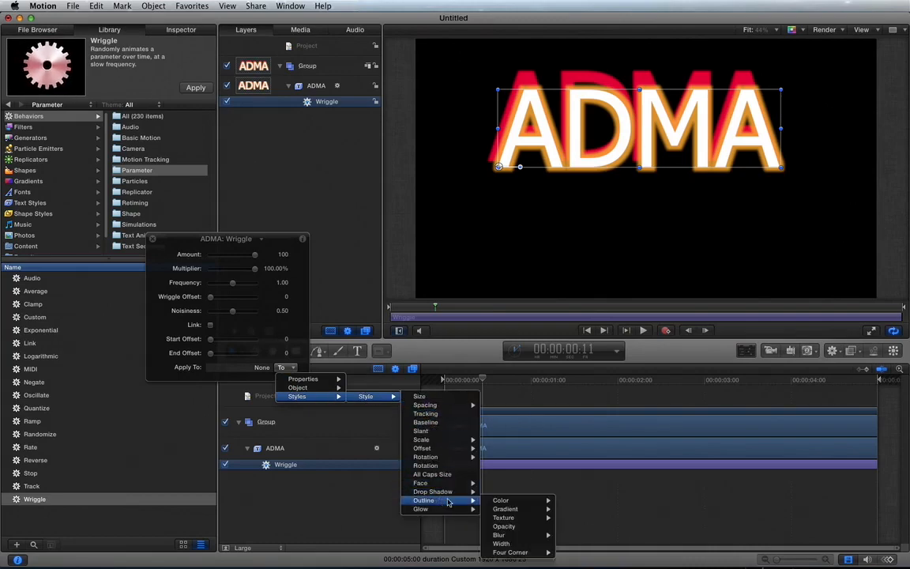
mouse_move(505, 518)
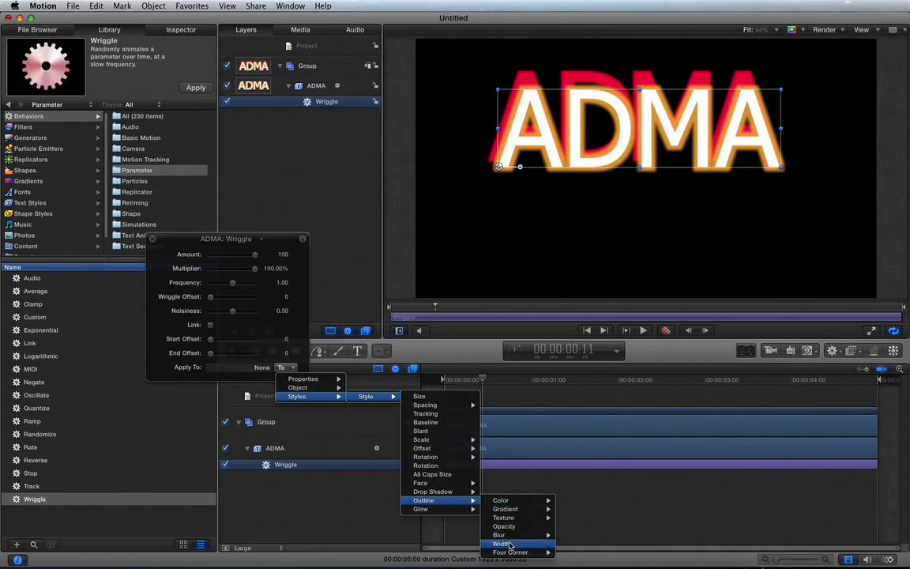
click(509, 545)
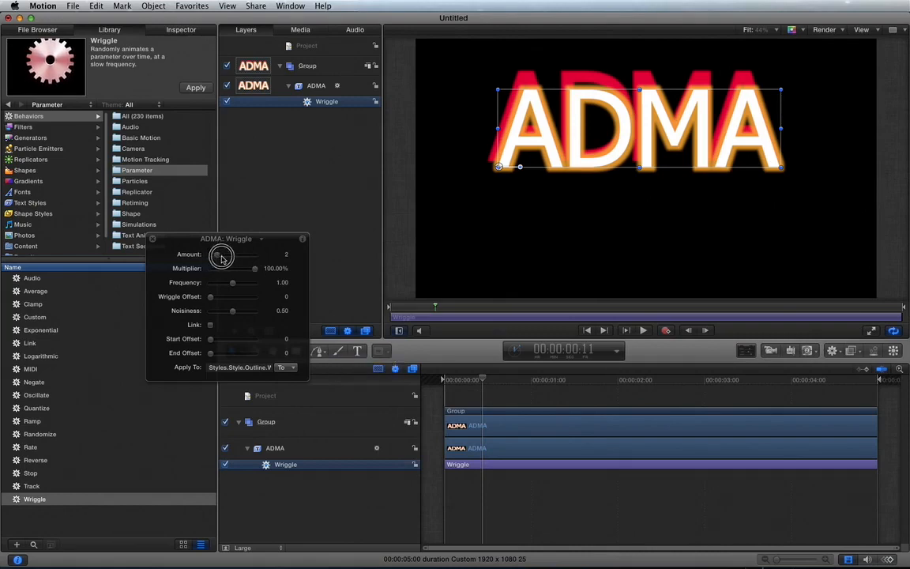
Set the Wriggle amount to 15 and play back the outline animation from near the start
drag(221, 258, 282, 258)
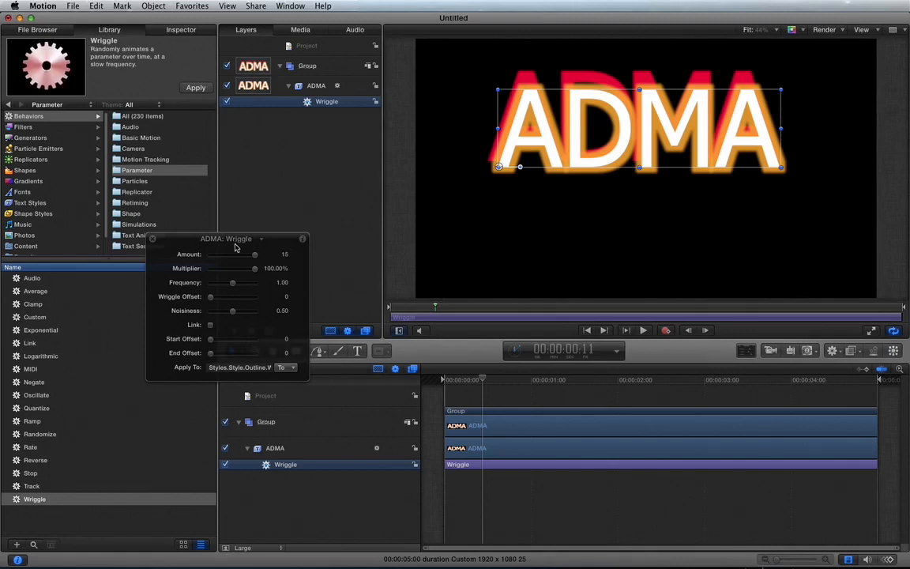
click(303, 240)
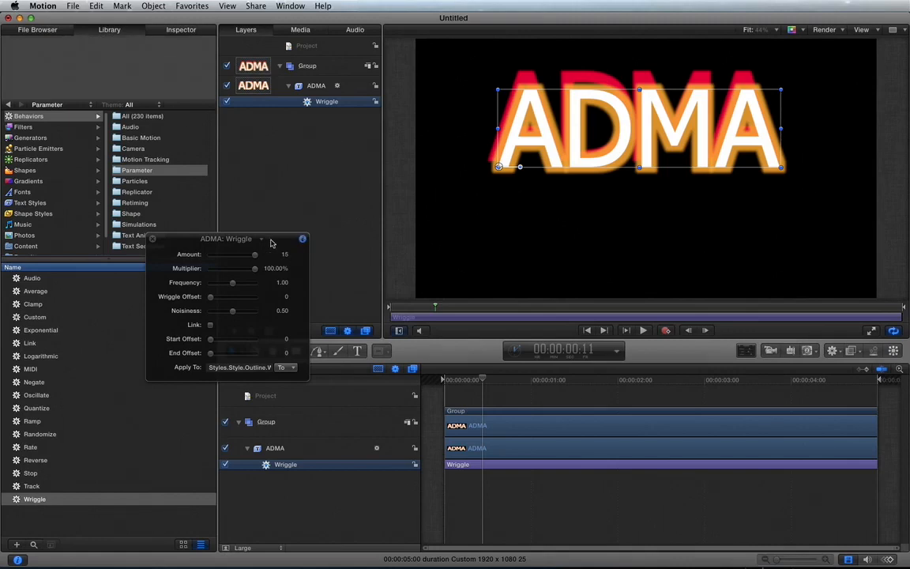
click(153, 239)
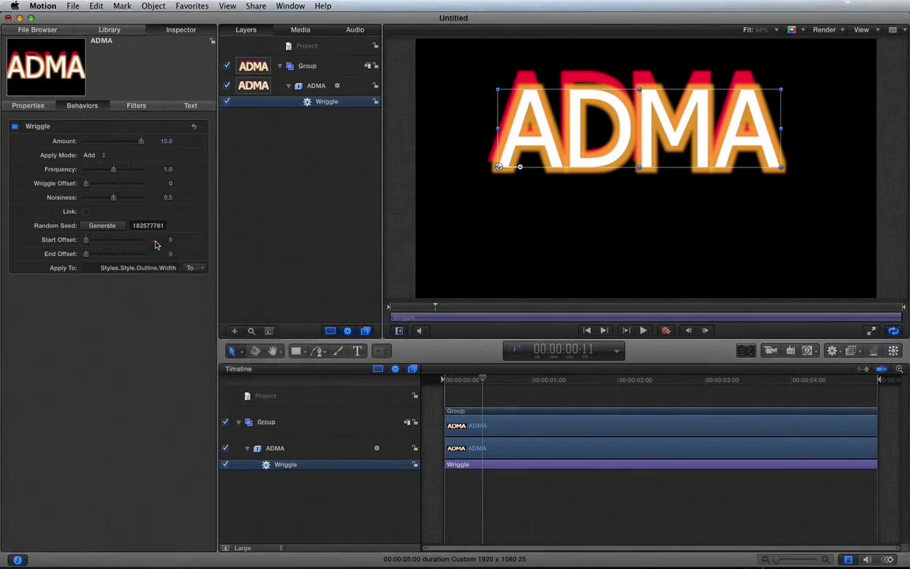
click(456, 381)
key(space)
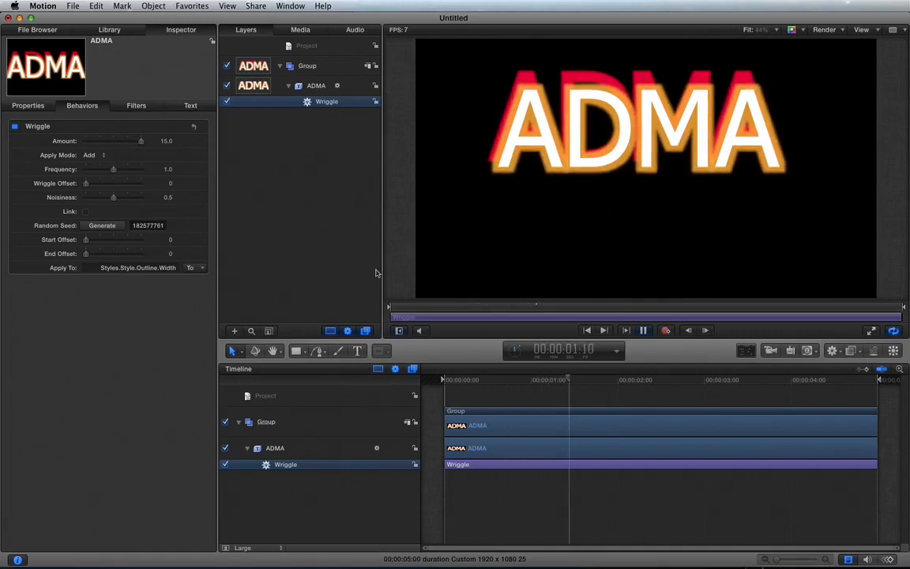
click(351, 287)
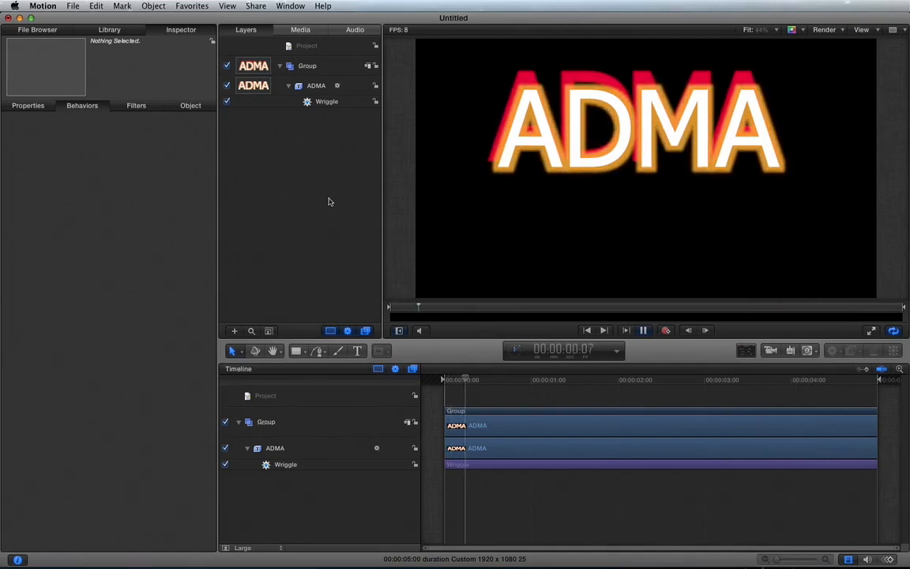
Raise the frequency of the ADMA text's Wriggle behavior to 11.17 during playback
click(319, 101)
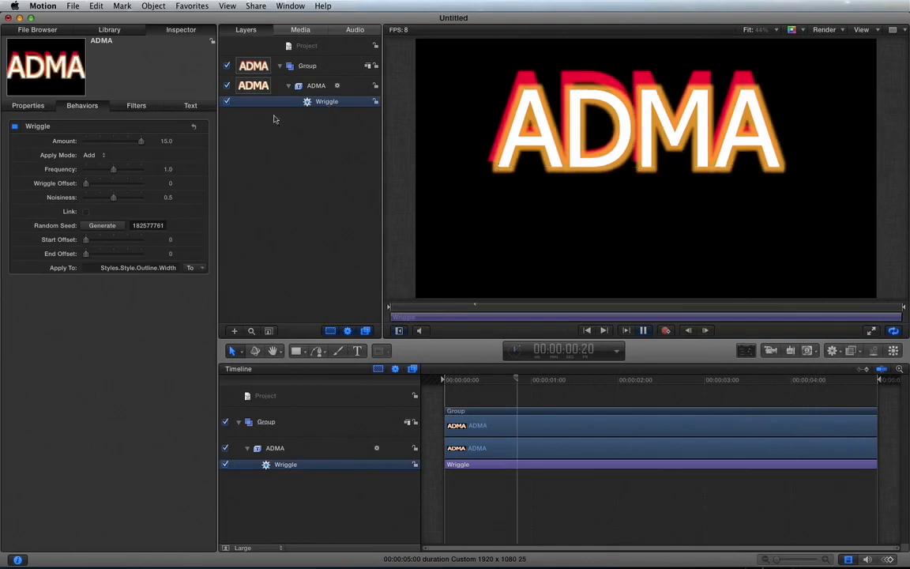
click(120, 171)
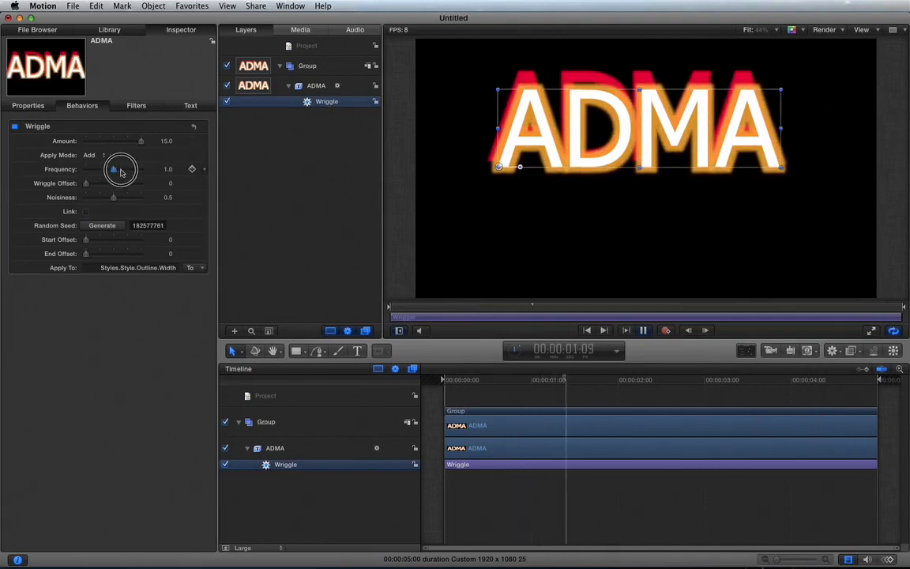
drag(120, 171, 152, 172)
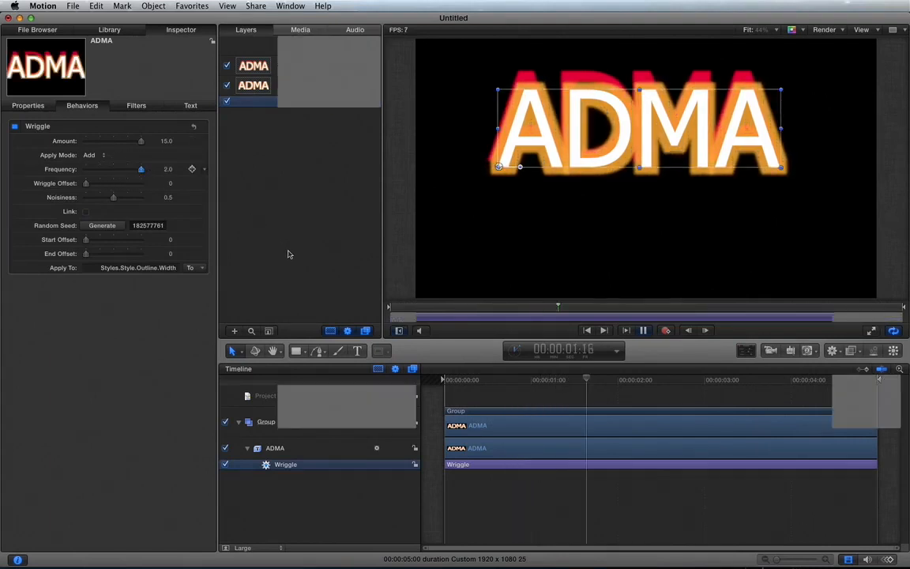
click(168, 169)
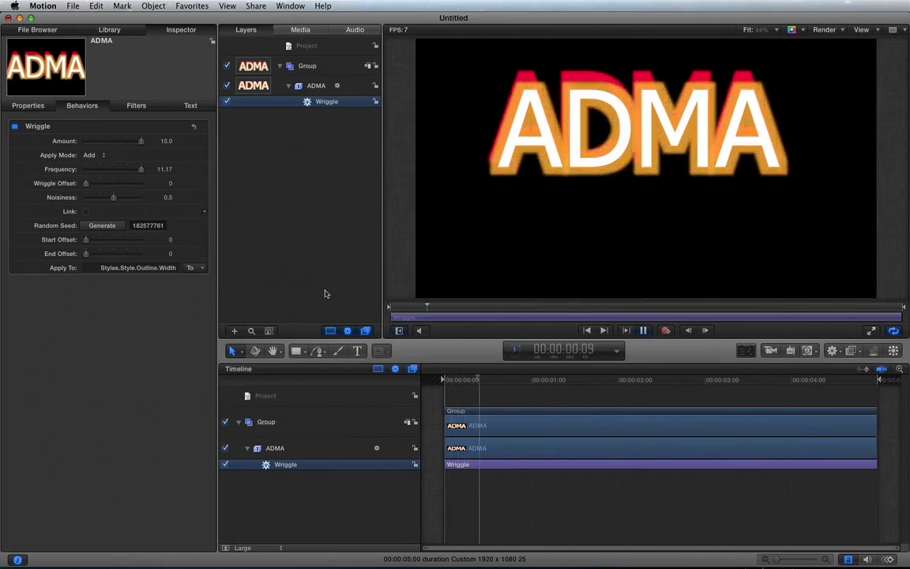
Stop playback, return to near the start, and disable the Wriggle behavior
key(space)
click(466, 380)
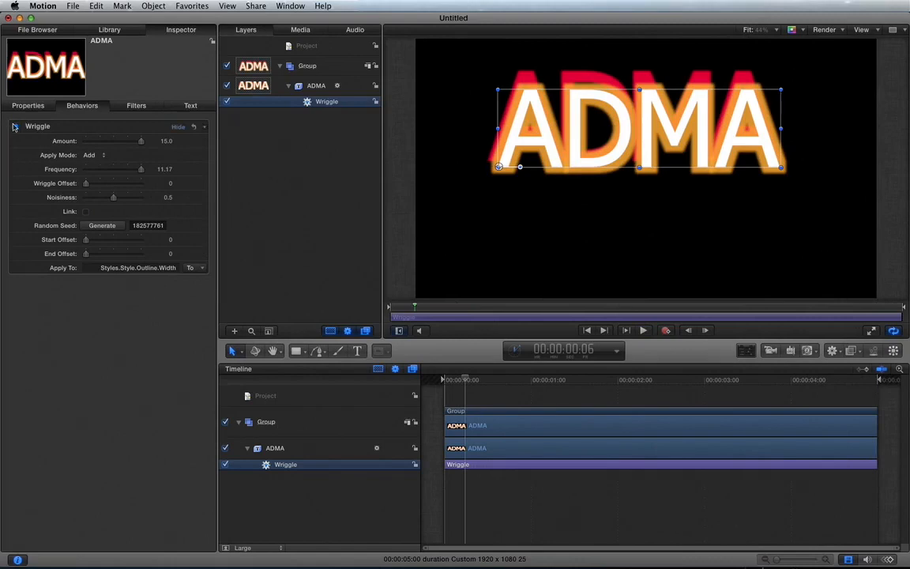
click(14, 126)
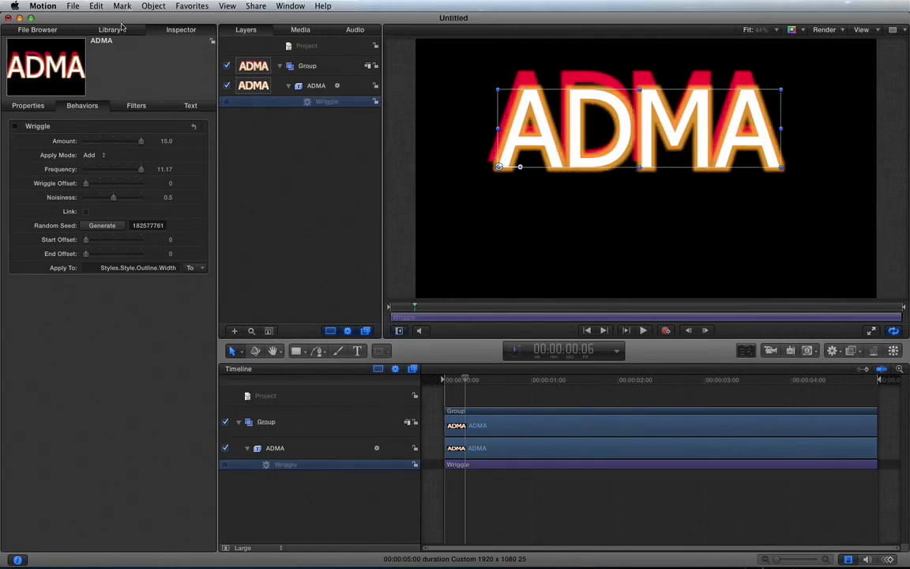
Apply the Oscillate parameter behavior from the Library to the ADMA text and play it back briefly
key(super+2)
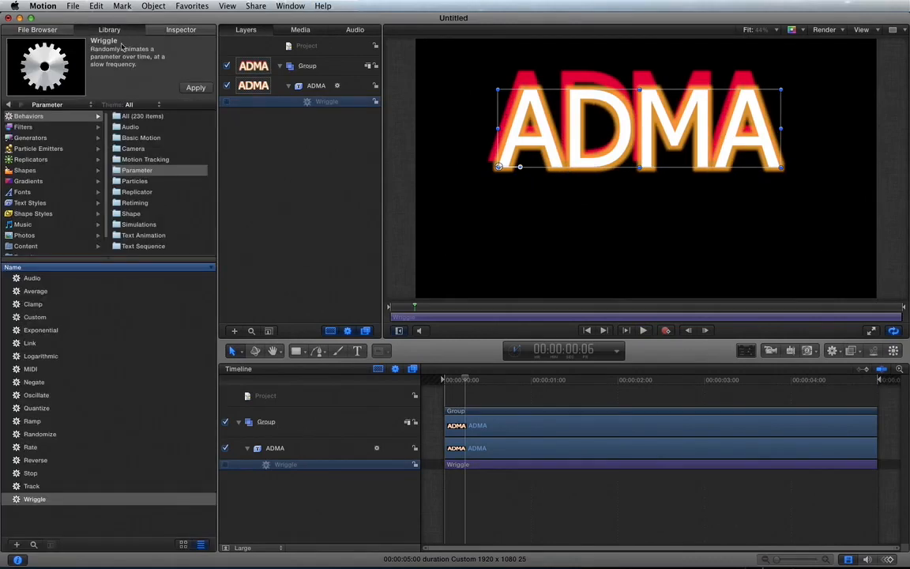
click(134, 172)
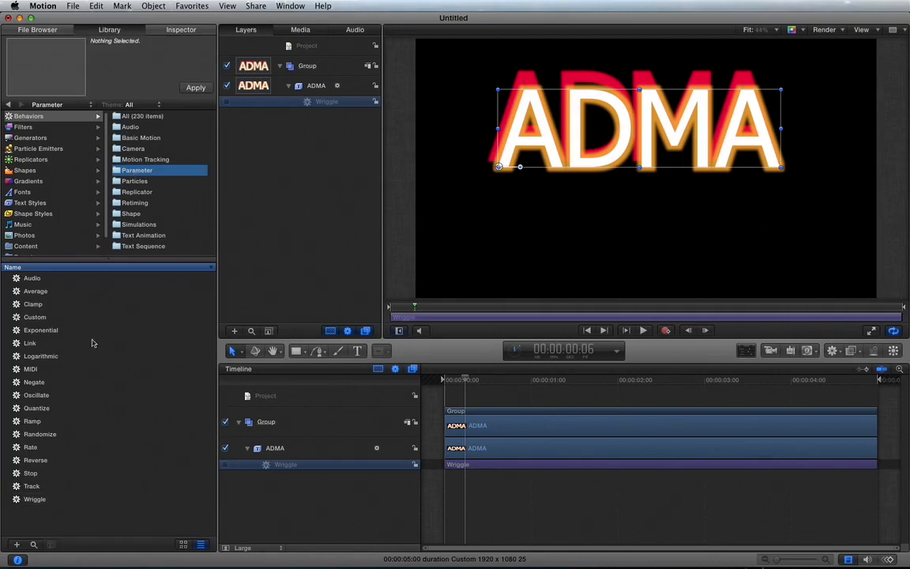
click(45, 396)
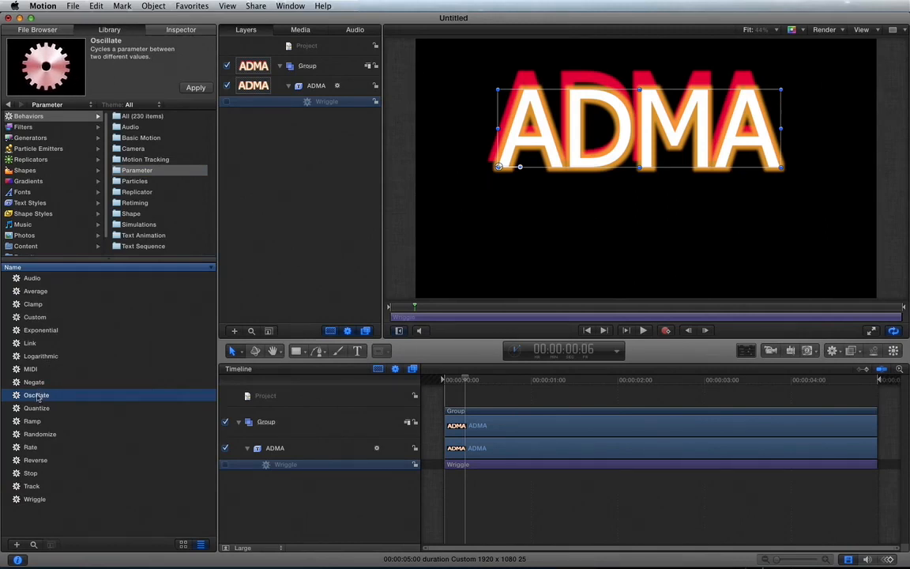
drag(35, 399, 583, 129)
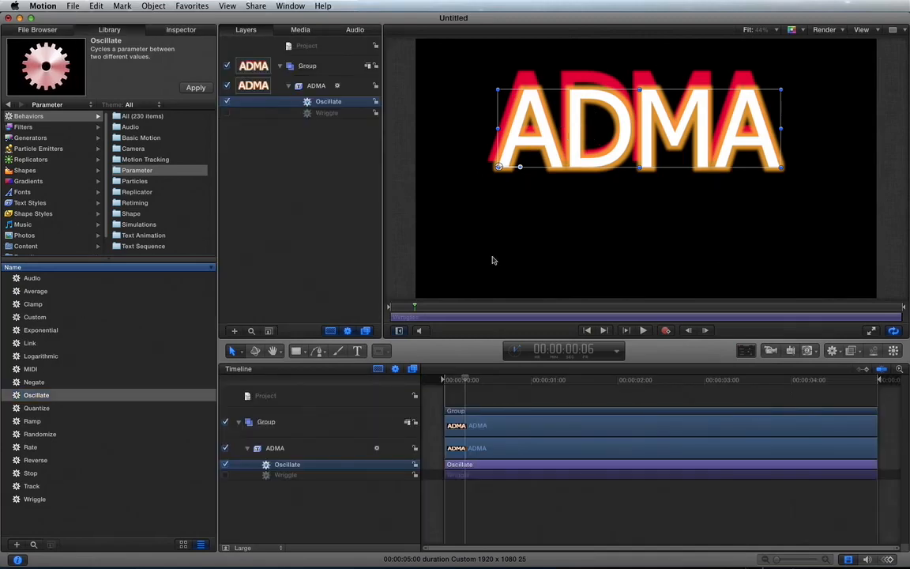
click(450, 382)
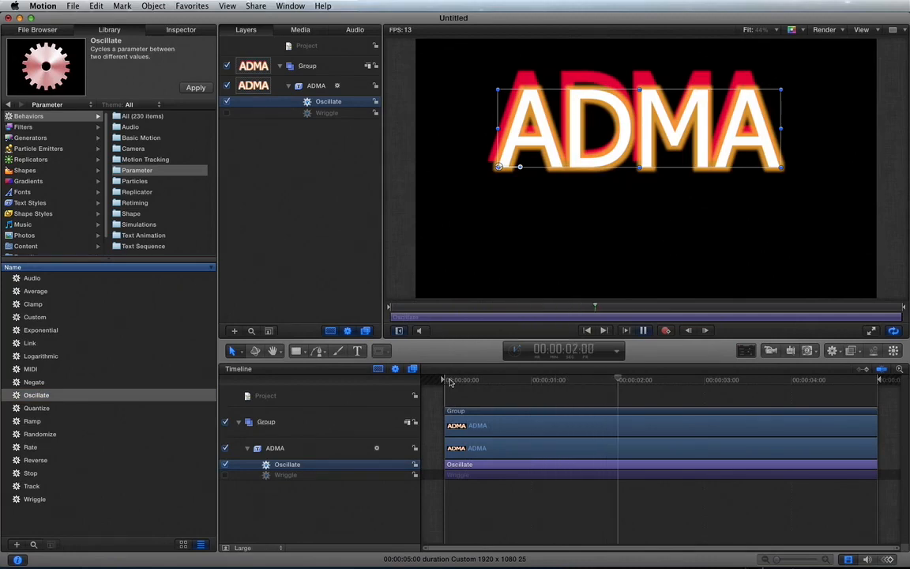
key(space)
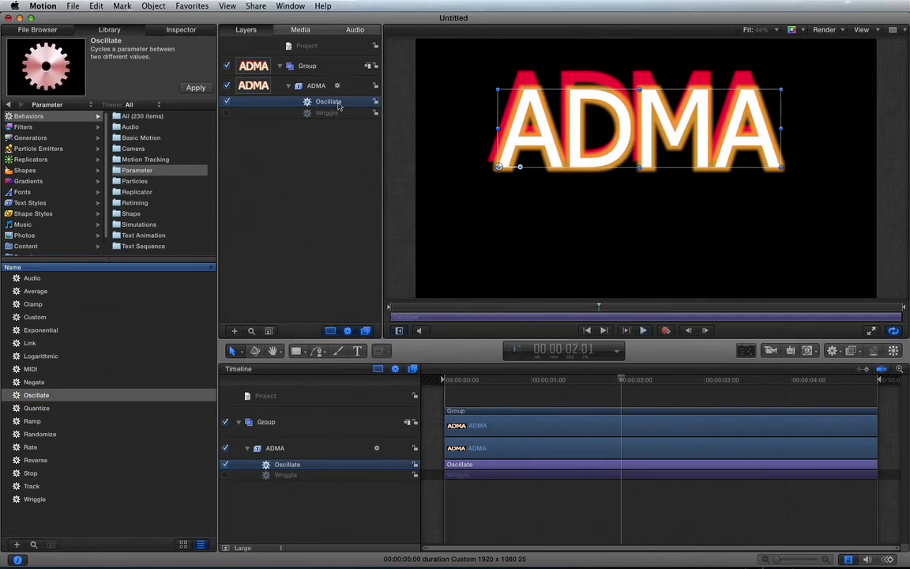
Make the Oscillate behavior drive the ADMA text style's drop shadow angle
key(F7)
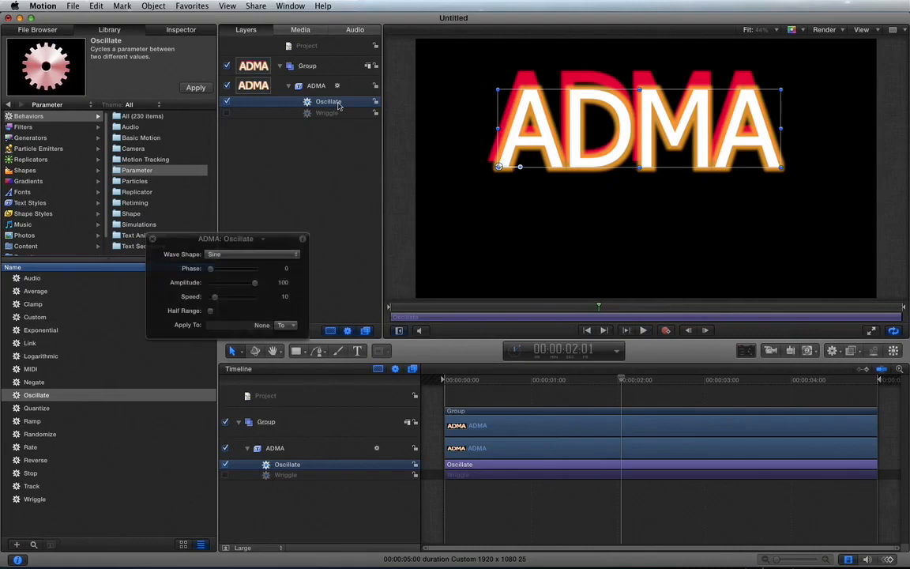
click(302, 239)
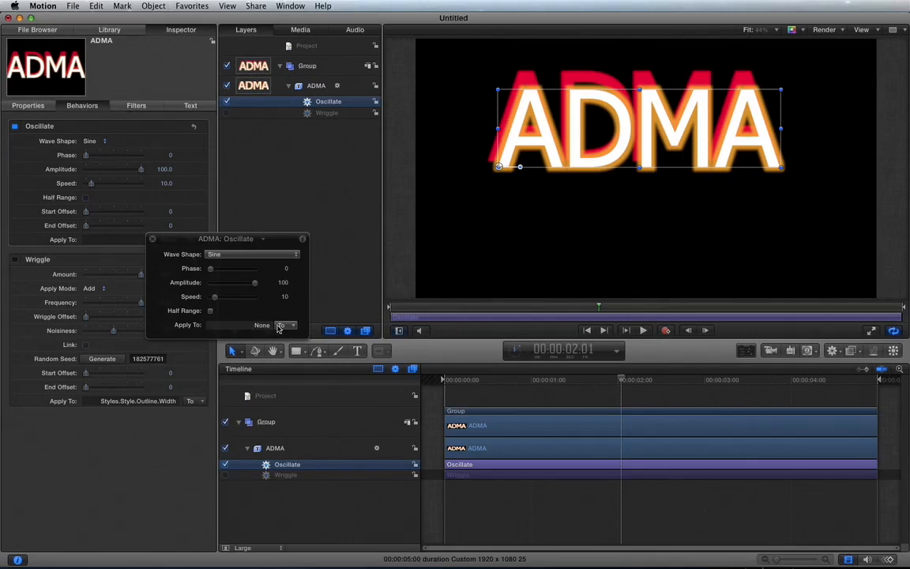
click(290, 325)
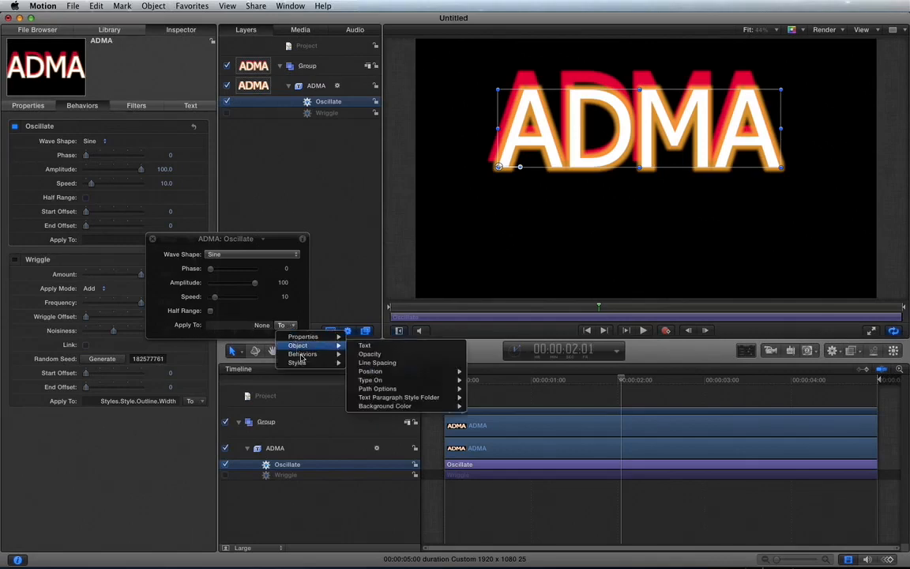
mouse_move(332, 363)
mouse_move(367, 364)
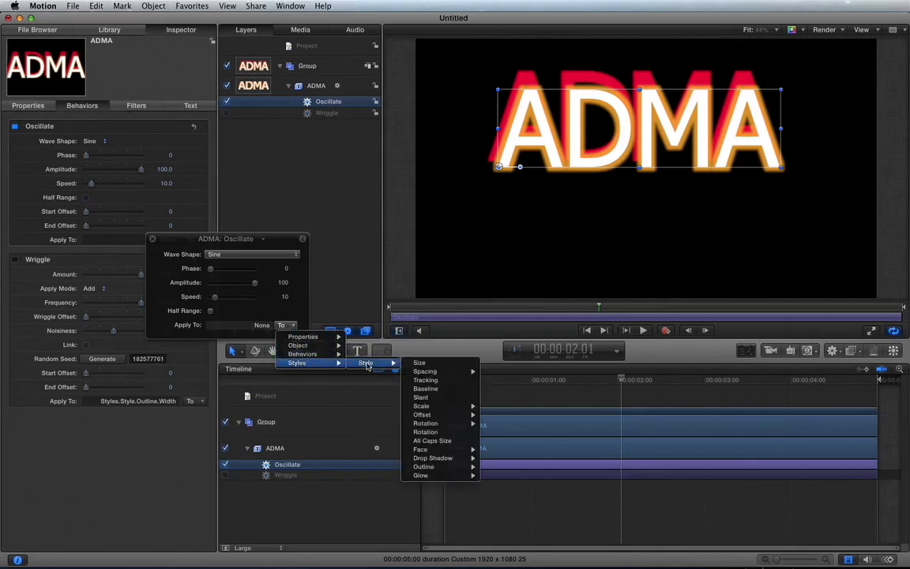
mouse_move(448, 460)
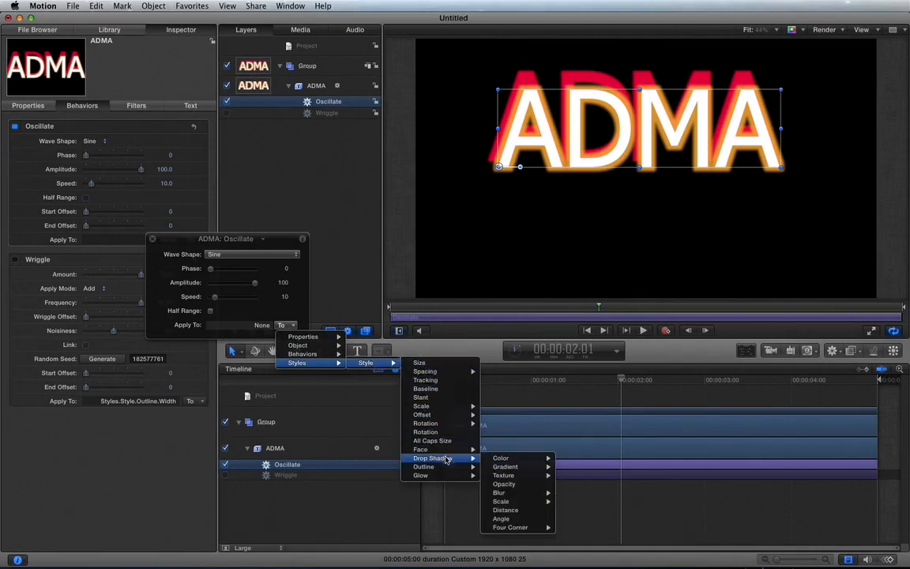
click(503, 519)
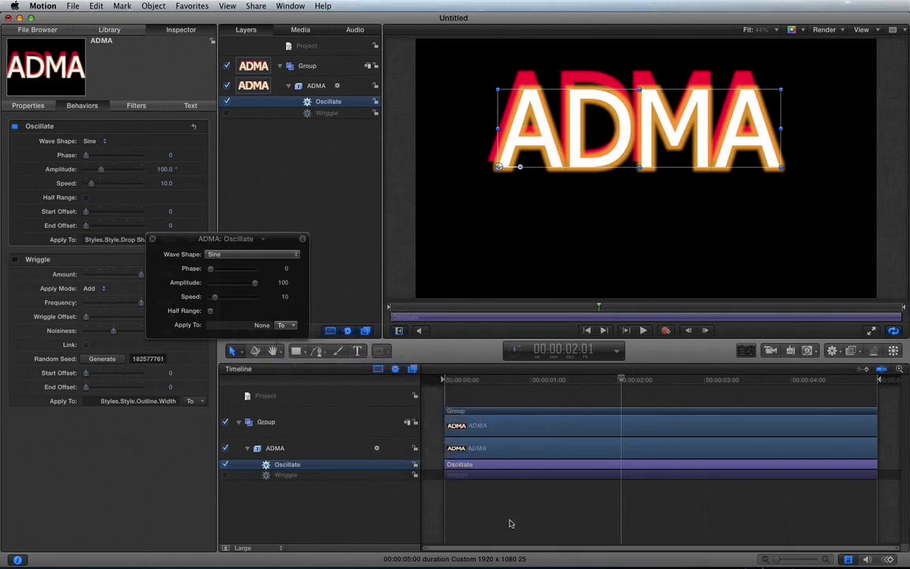
click(153, 240)
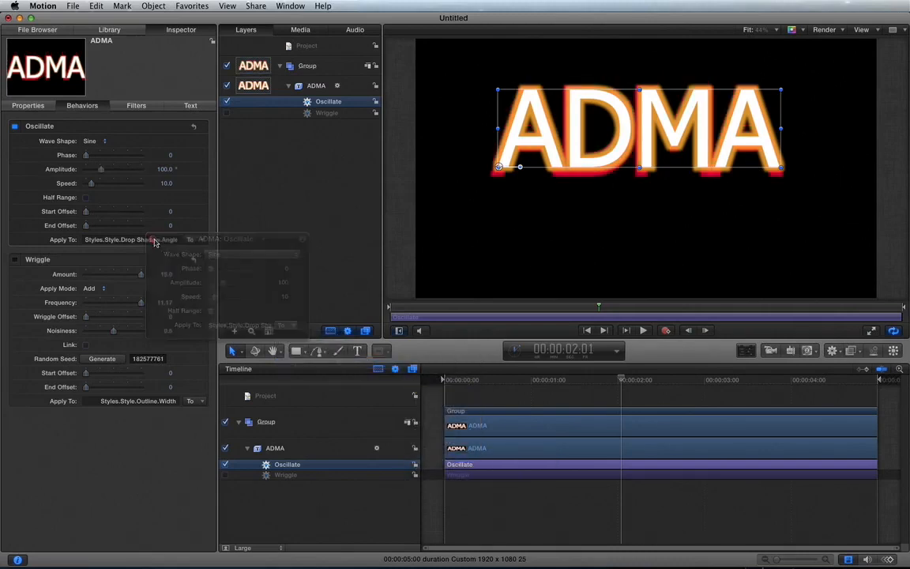
Play back the shadow animation, set the Oscillate speed to 71, and stop playback
click(448, 381)
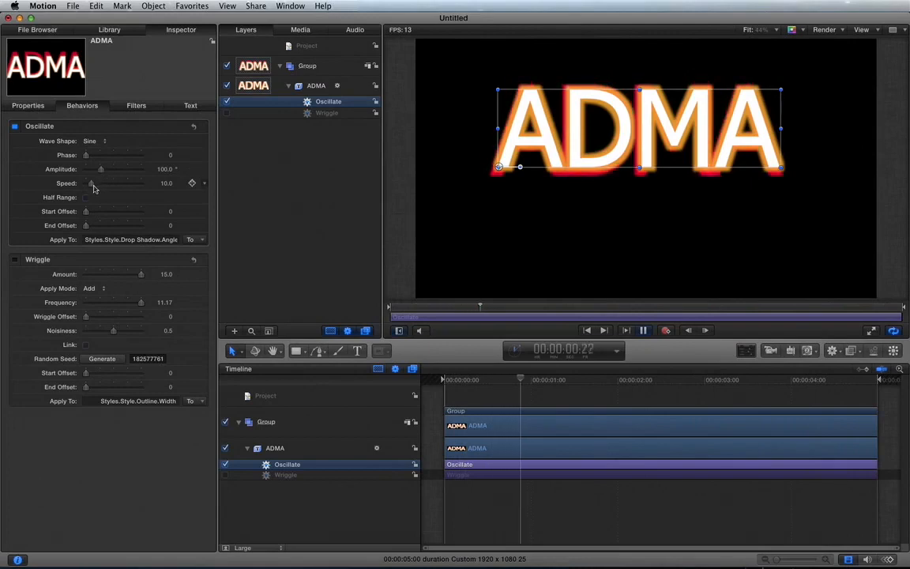
drag(94, 182, 126, 186)
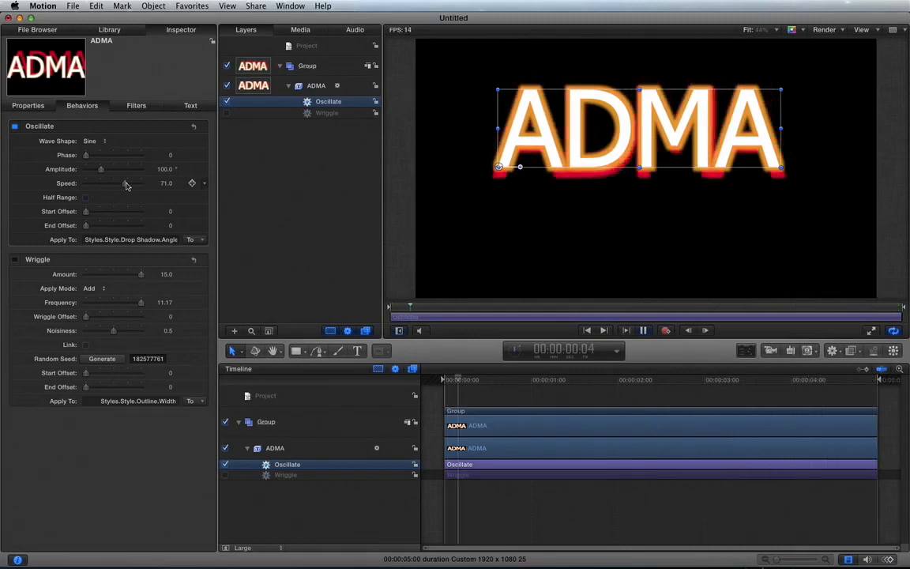
key(space)
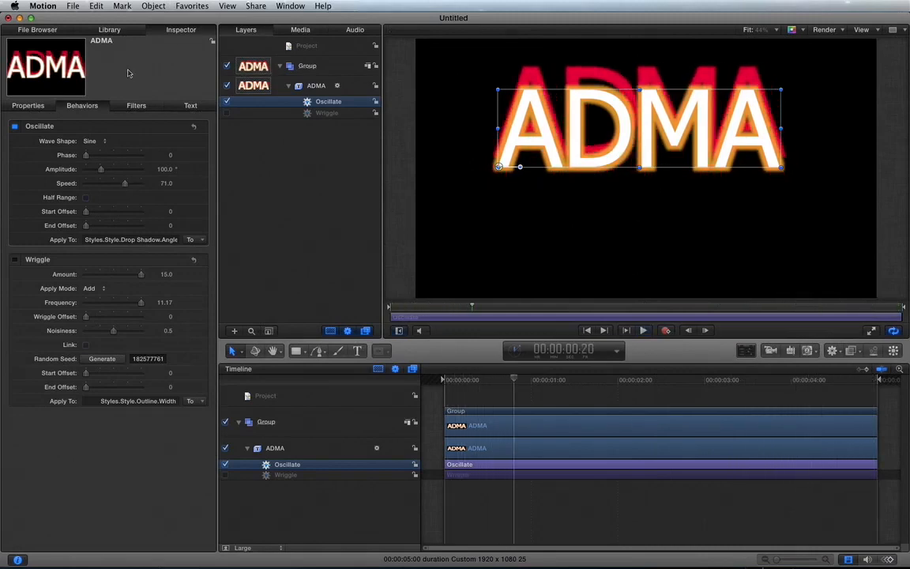
Browse the Library's Text Animation, Text Sequence and Parameter behaviors, and view the descriptions of Wriggle and Oscillate
click(110, 29)
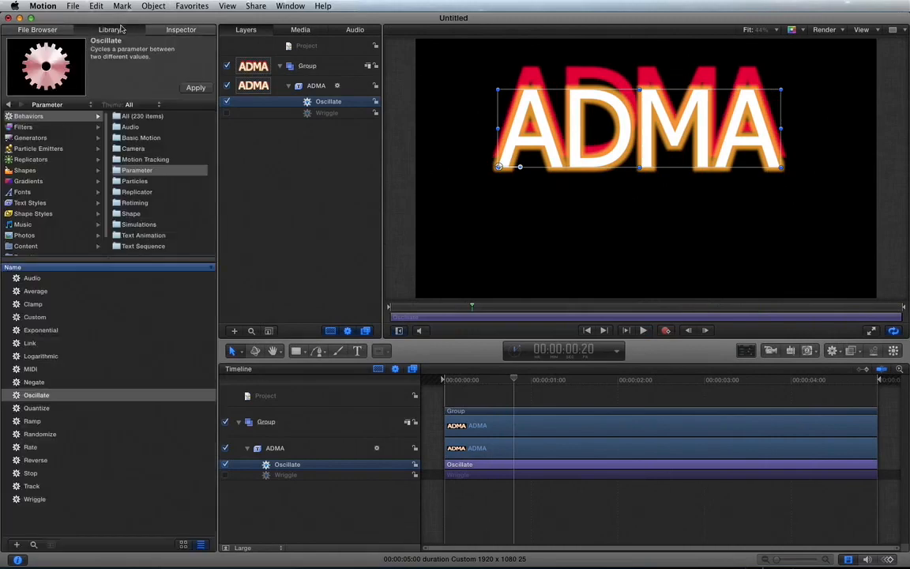
click(144, 235)
click(144, 247)
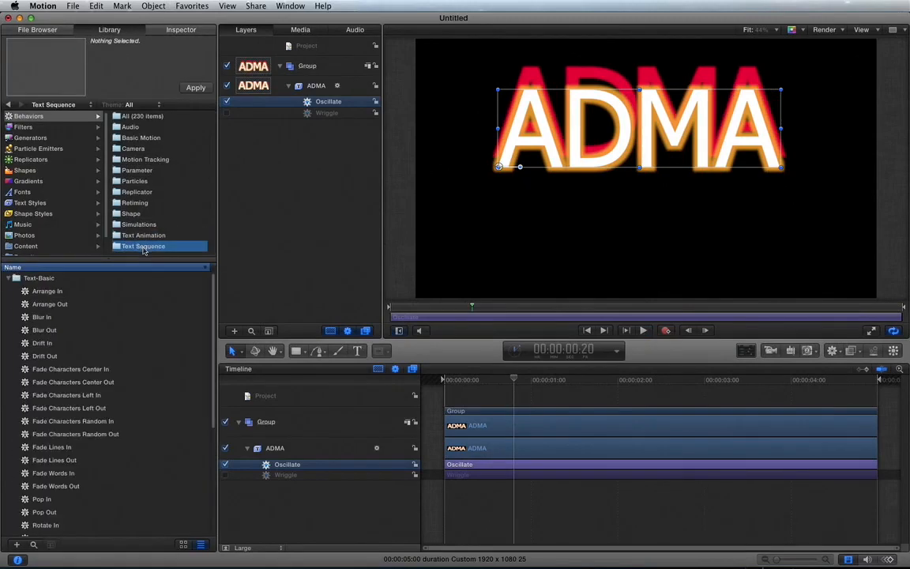
scroll(53, 400, down, 8)
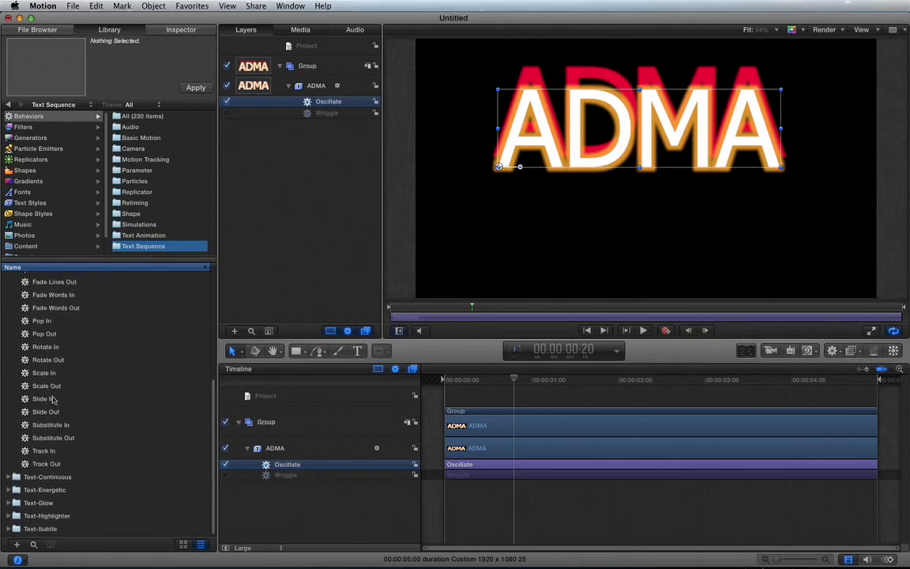
scroll(53, 399, up, 5)
scroll(90, 300, up, 1)
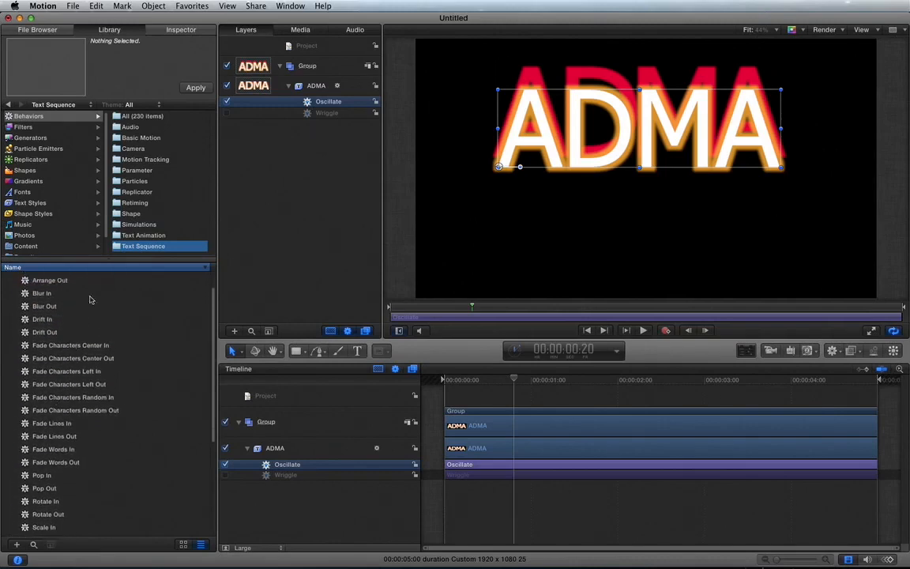
click(136, 171)
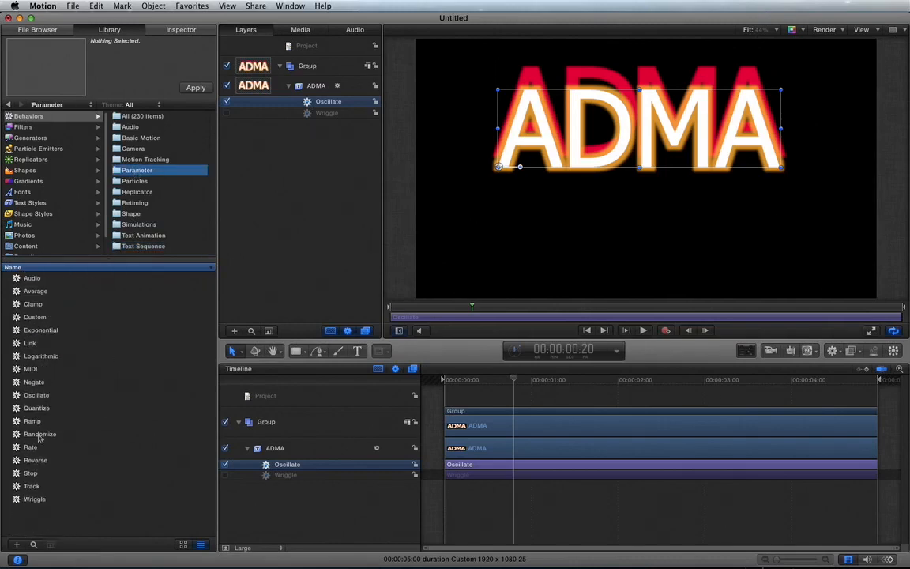
click(35, 499)
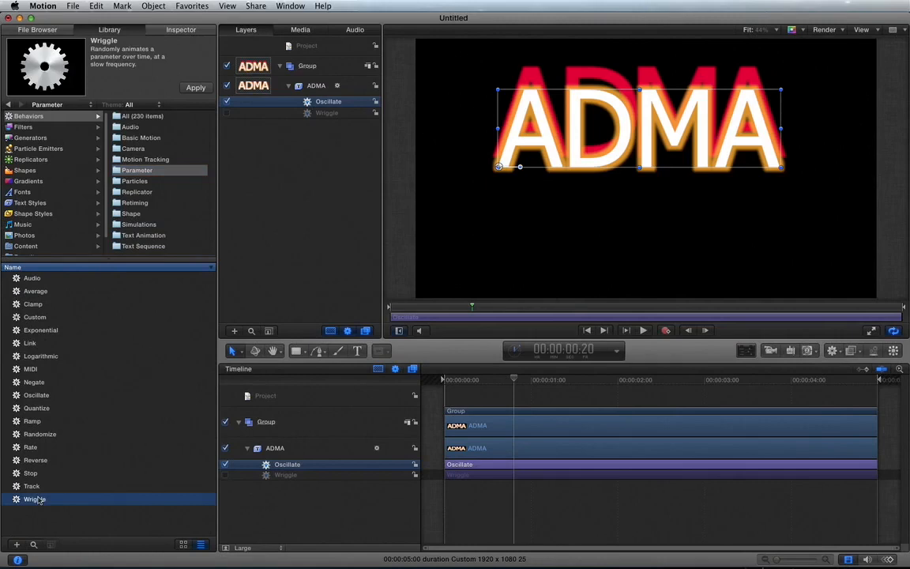
click(41, 395)
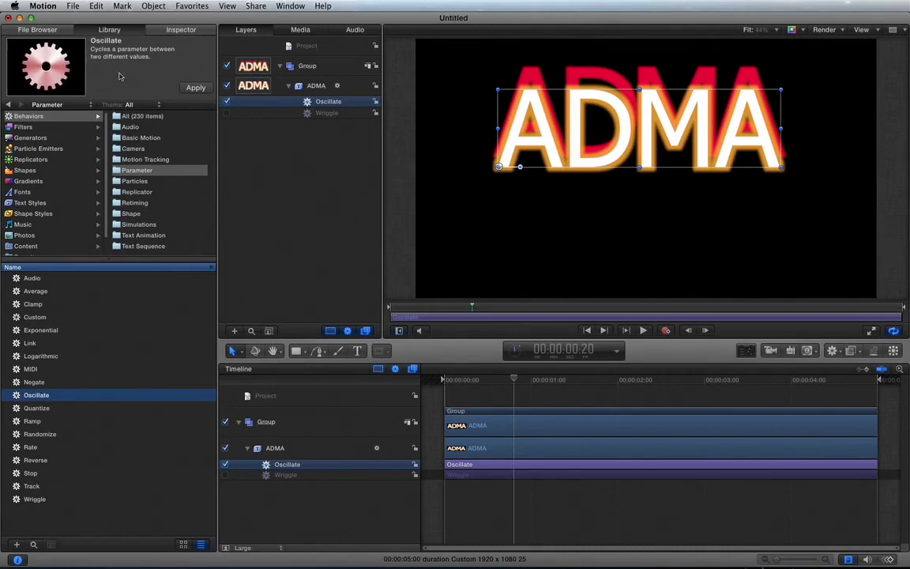
Review which parameters the ADMA text's Oscillate behavior can be applied to, and play back the drop shadow animation
click(156, 31)
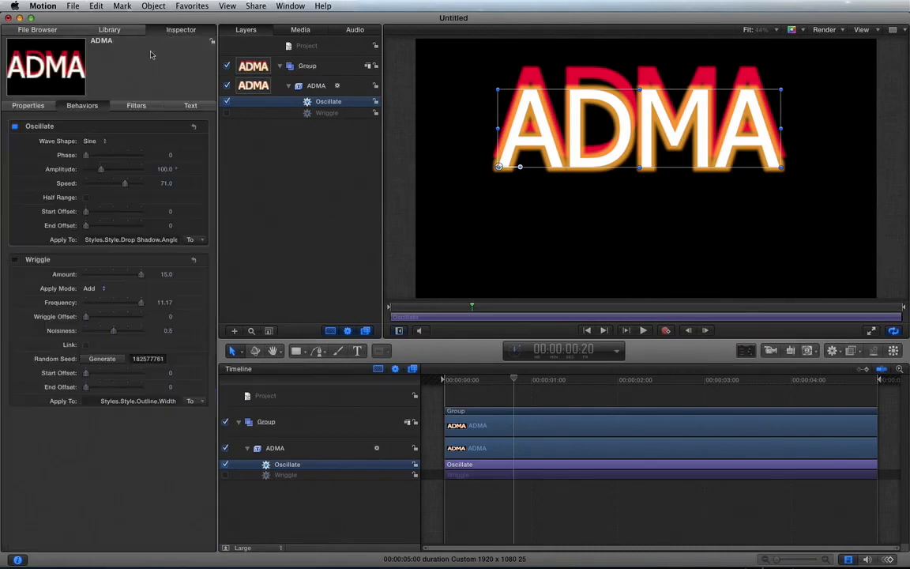
click(201, 241)
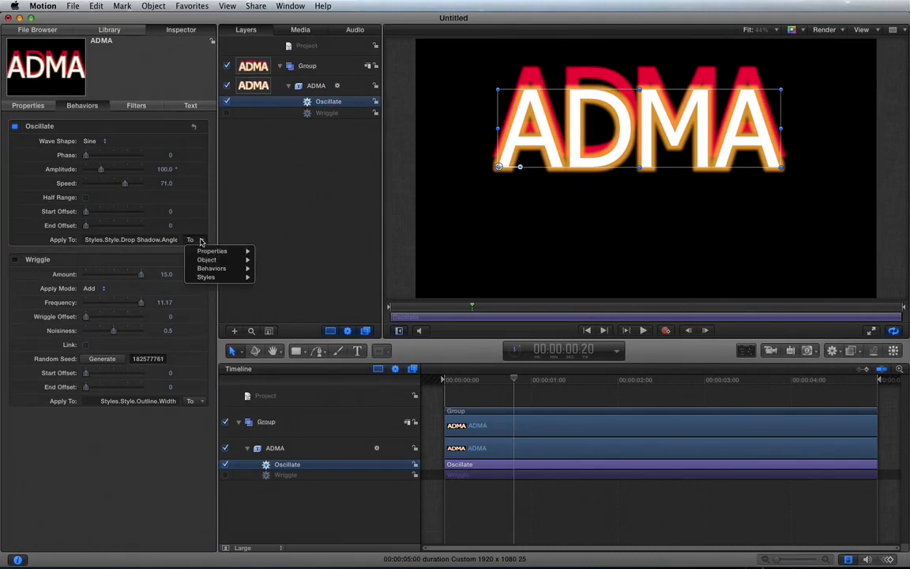
mouse_move(212, 278)
click(250, 219)
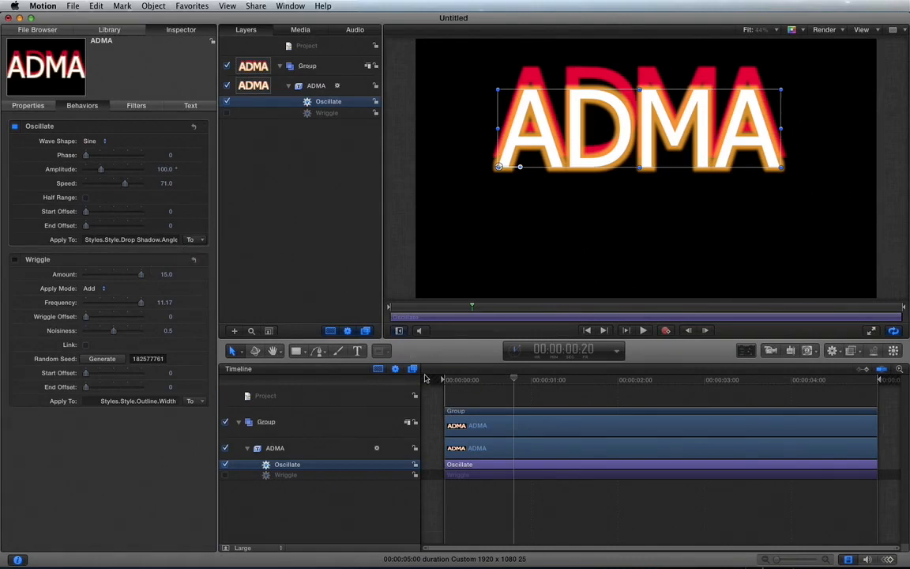
key(space)
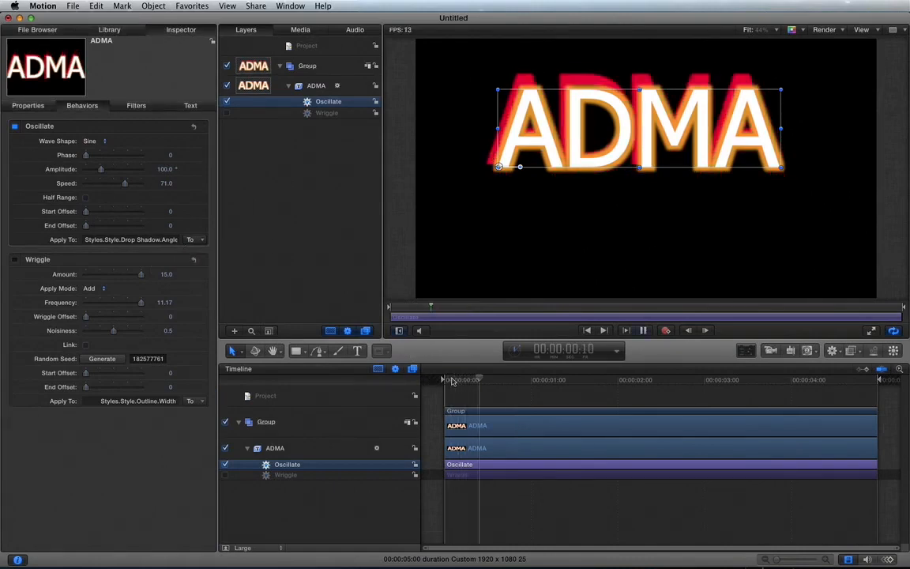